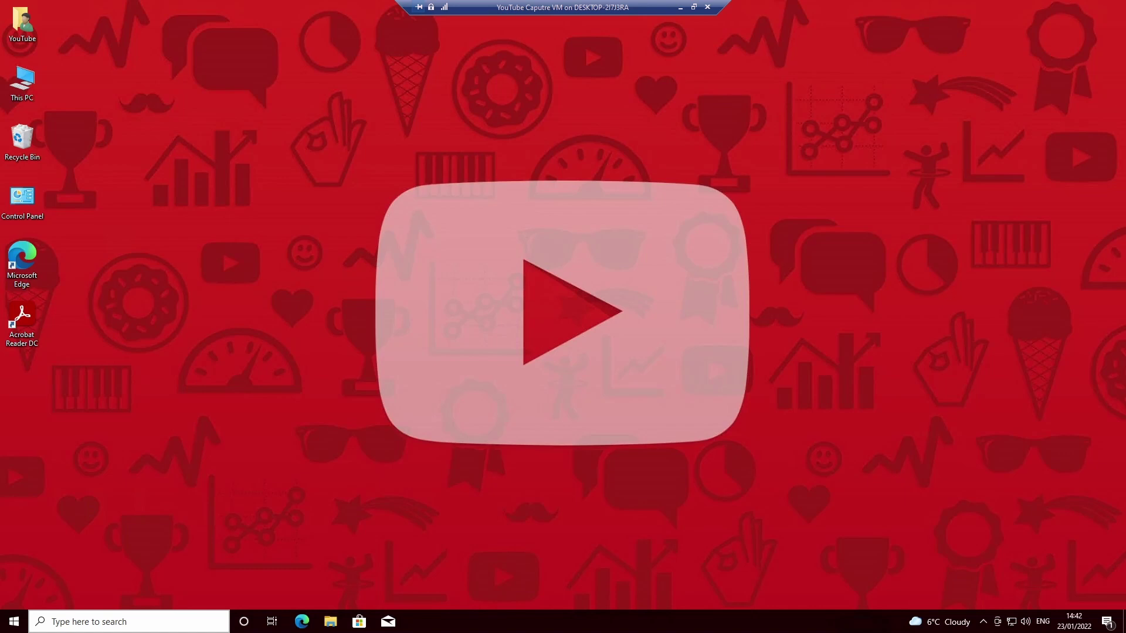
Unpin the Disney+, Photos and Mail tiles from Start and move Microsoft Edge beside Office.
left_click(13, 622)
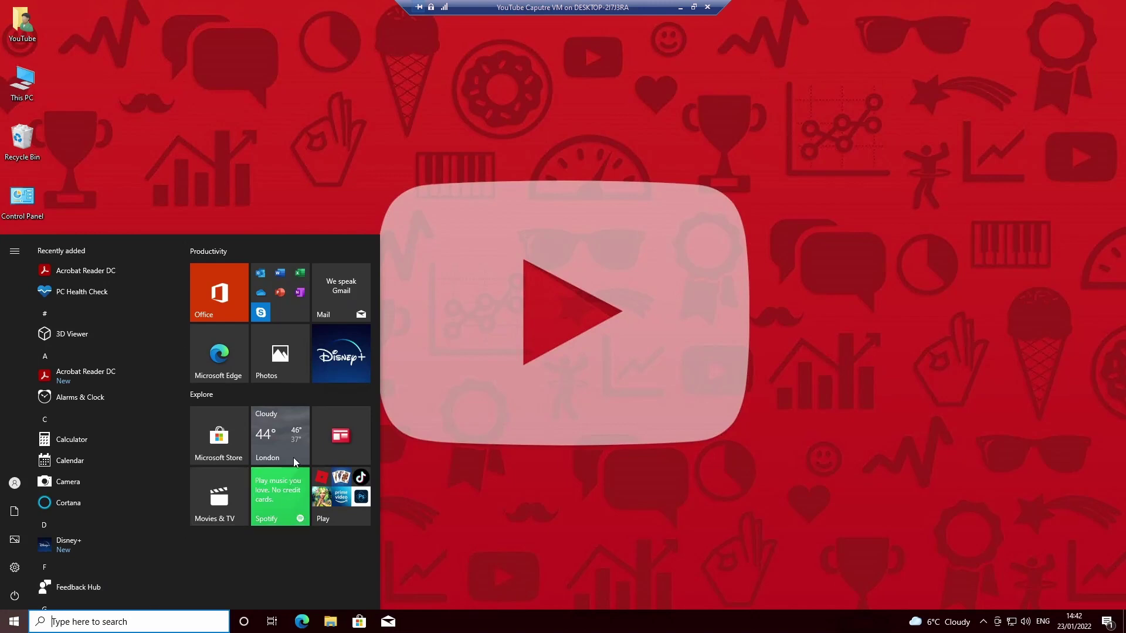
right_click(335, 358)
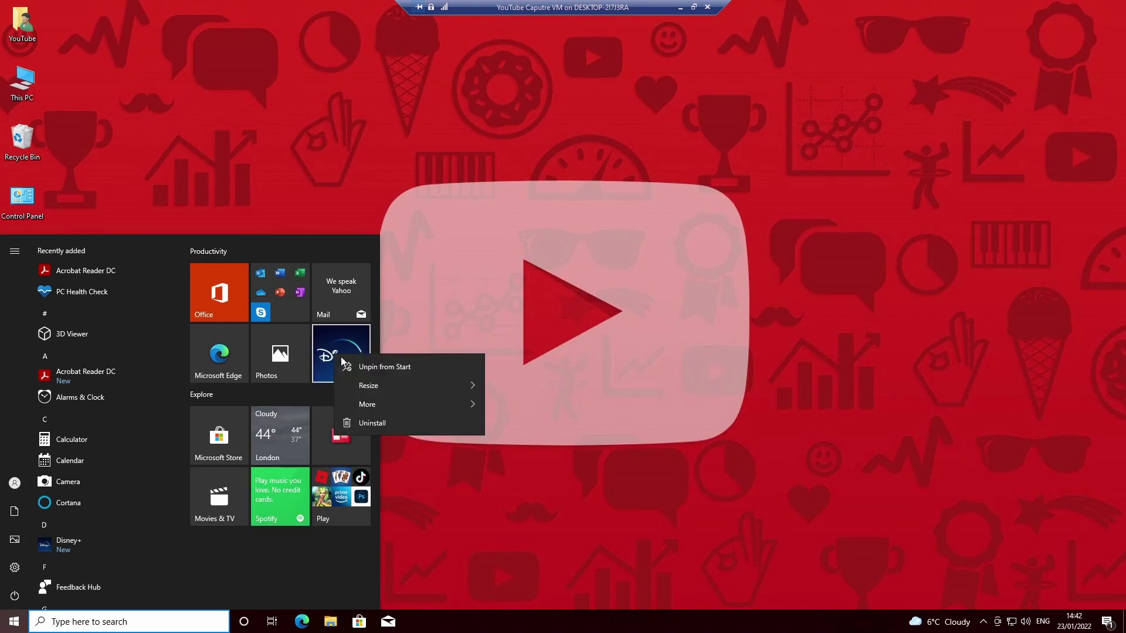
mouse_move(375, 405)
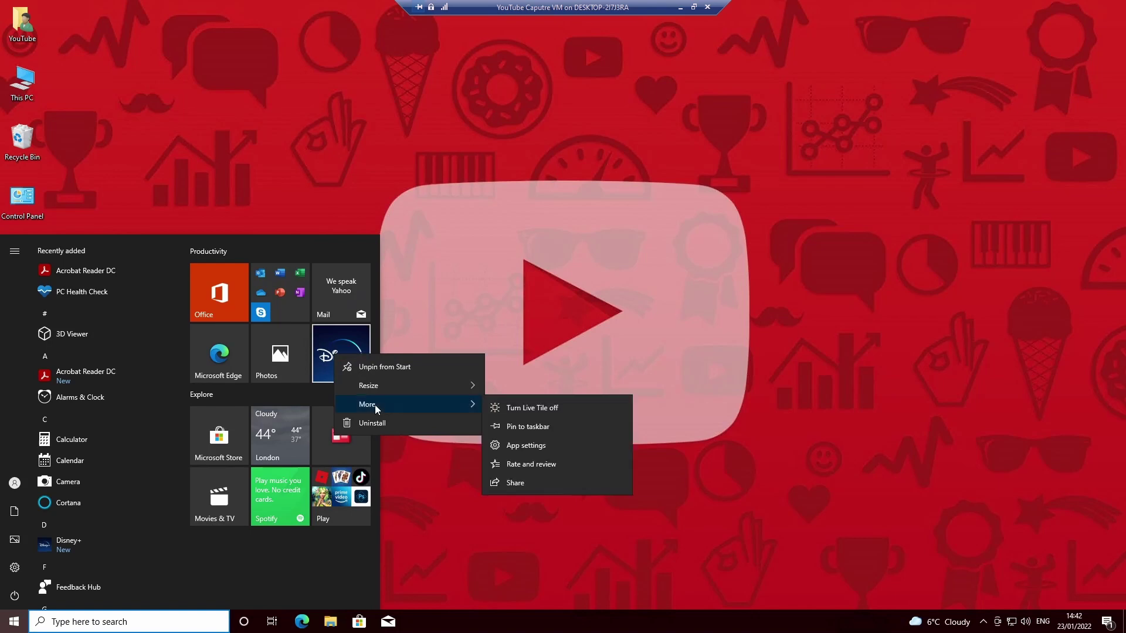
left_click(388, 367)
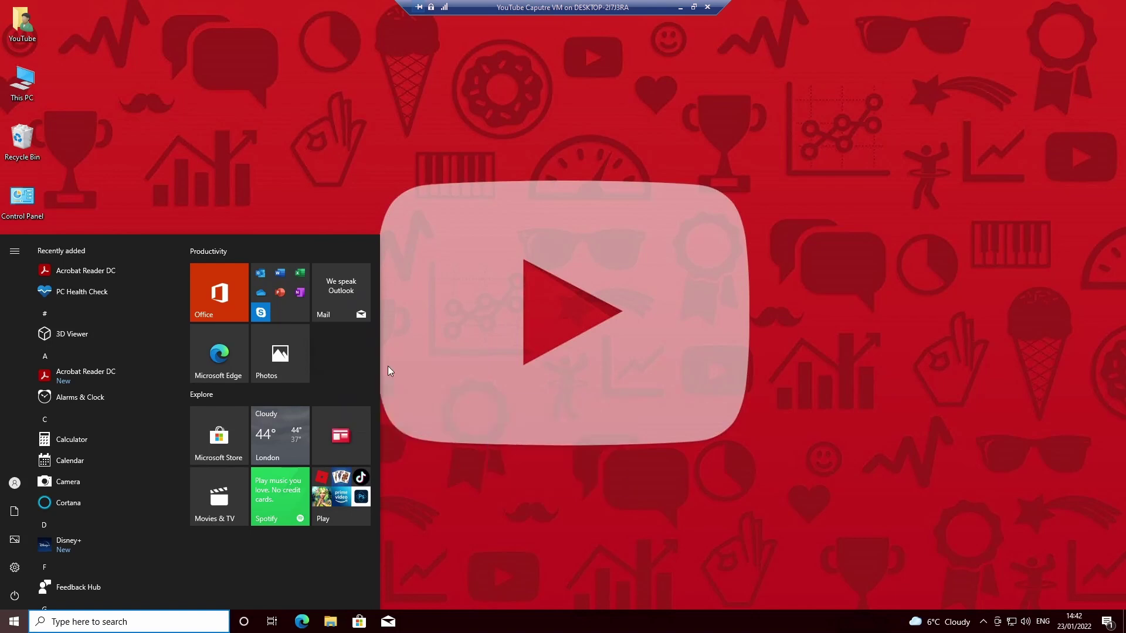
right_click(283, 354)
left_click(311, 364)
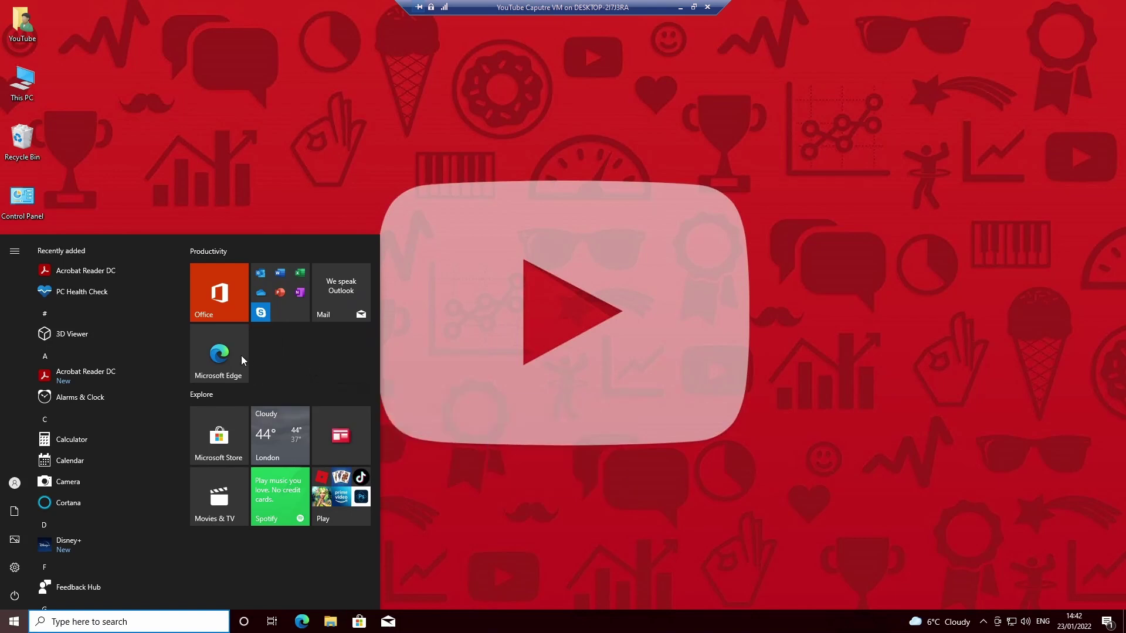
right_click(344, 295)
left_click(370, 305)
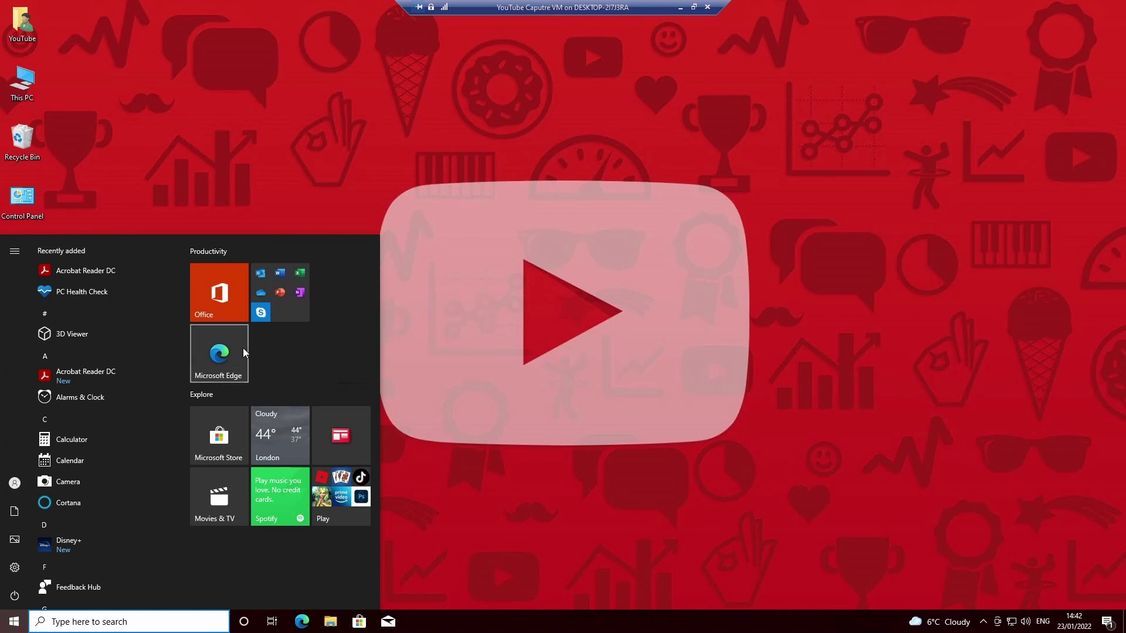
left_click_drag(238, 350, 358, 293)
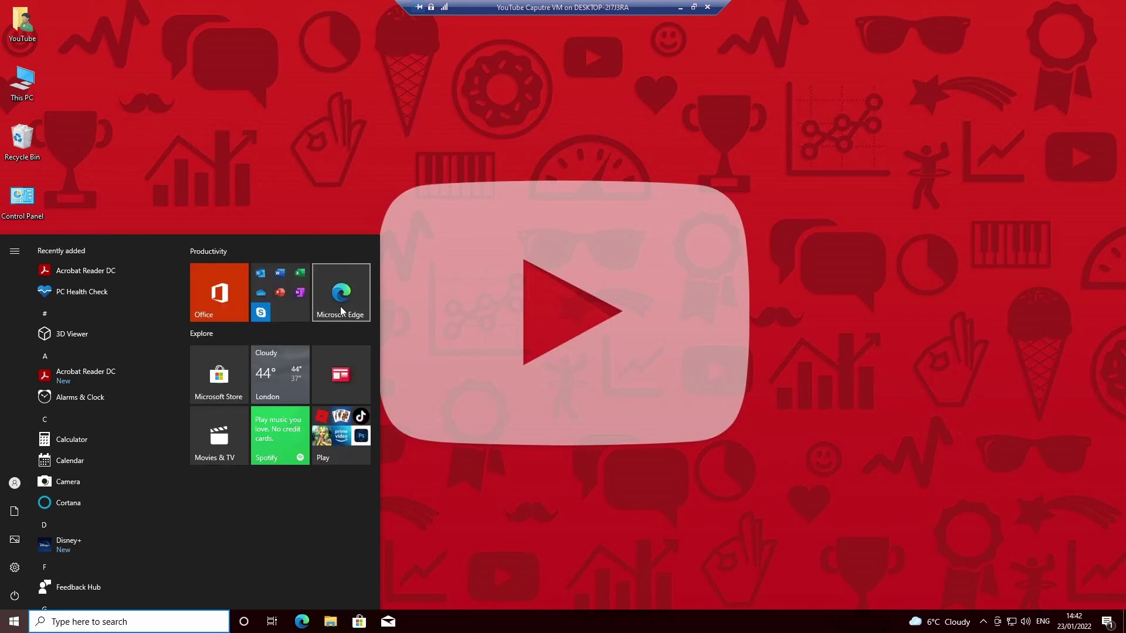
Unpin the Explore tiles: Weather, the red-icon tile, the Play folder, Spotify and Movies & TV.
right_click(266, 374)
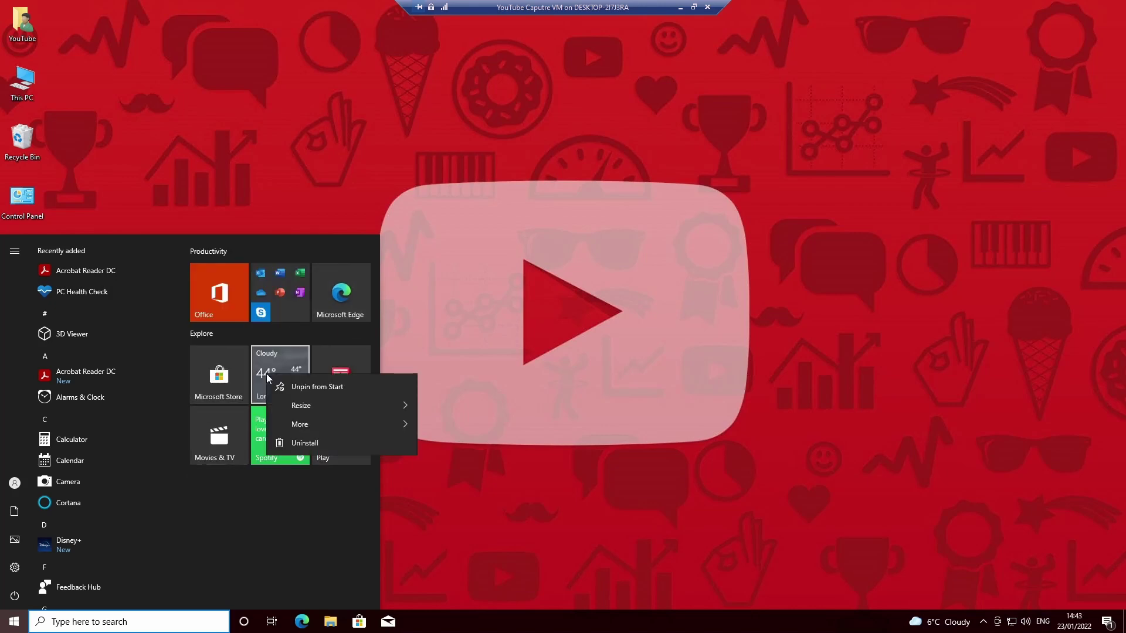
left_click(313, 386)
right_click(332, 375)
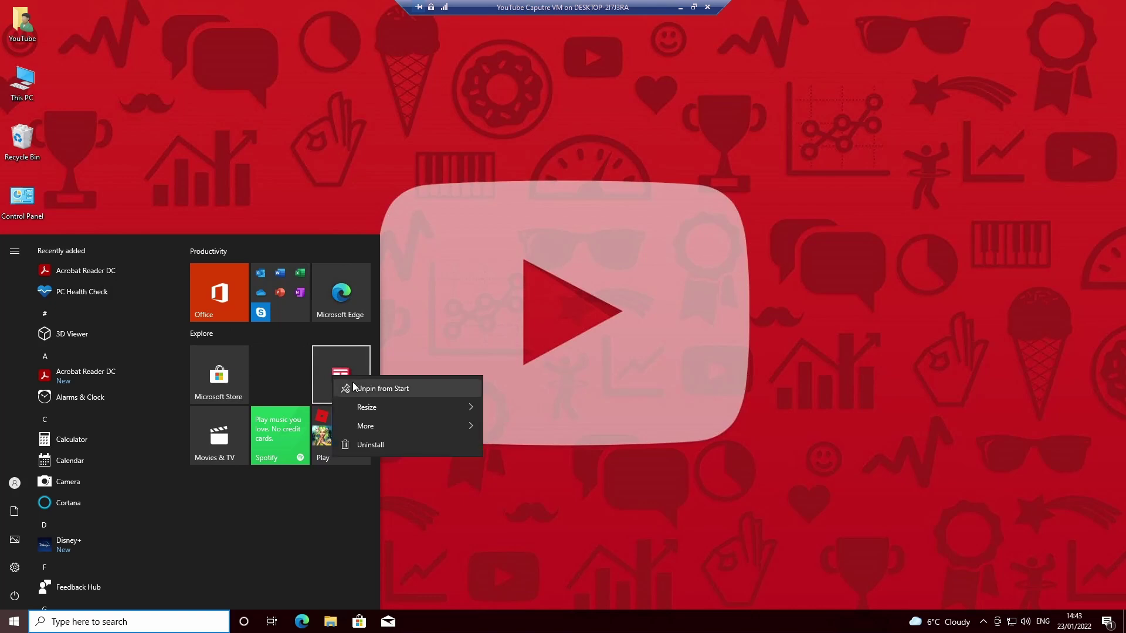
left_click(356, 387)
right_click(336, 435)
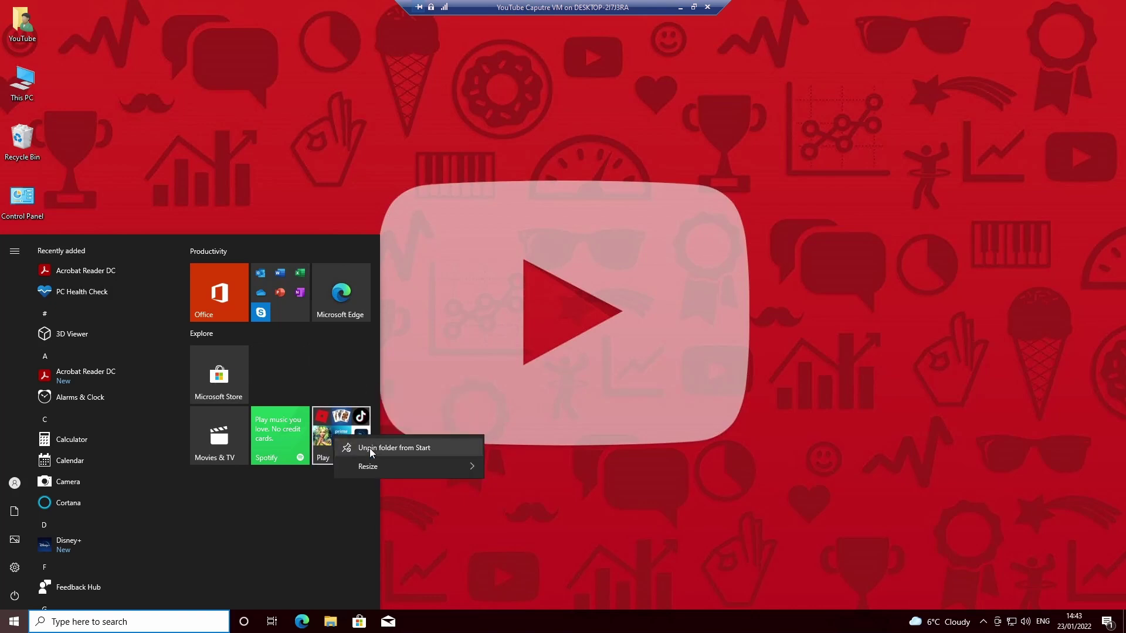
left_click(369, 448)
right_click(285, 441)
left_click(315, 455)
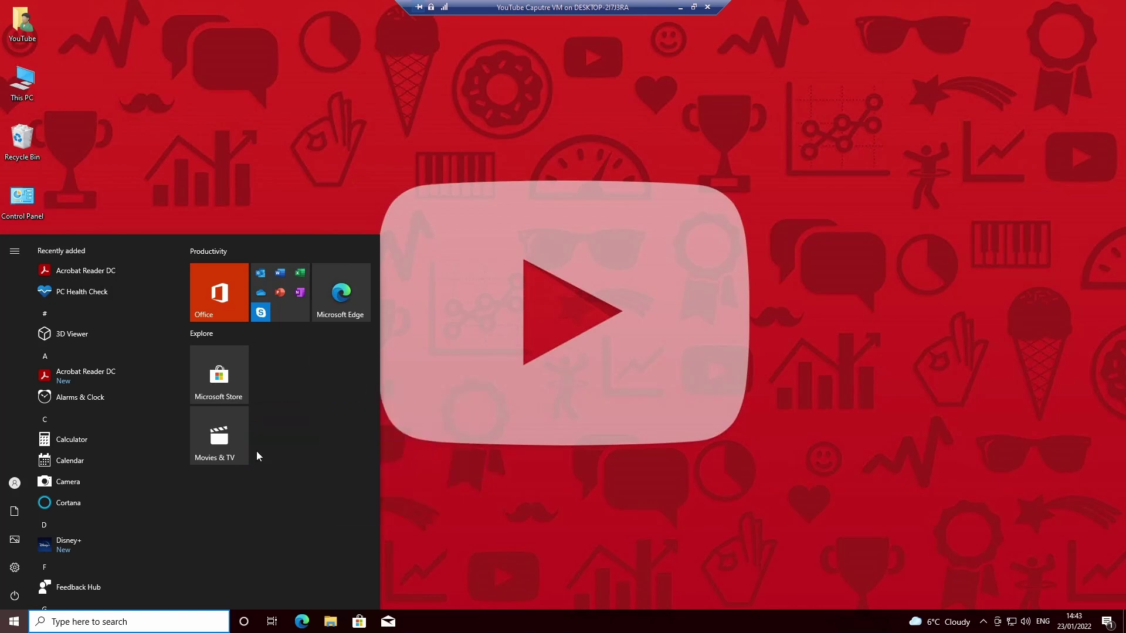
right_click(236, 445)
left_click(265, 455)
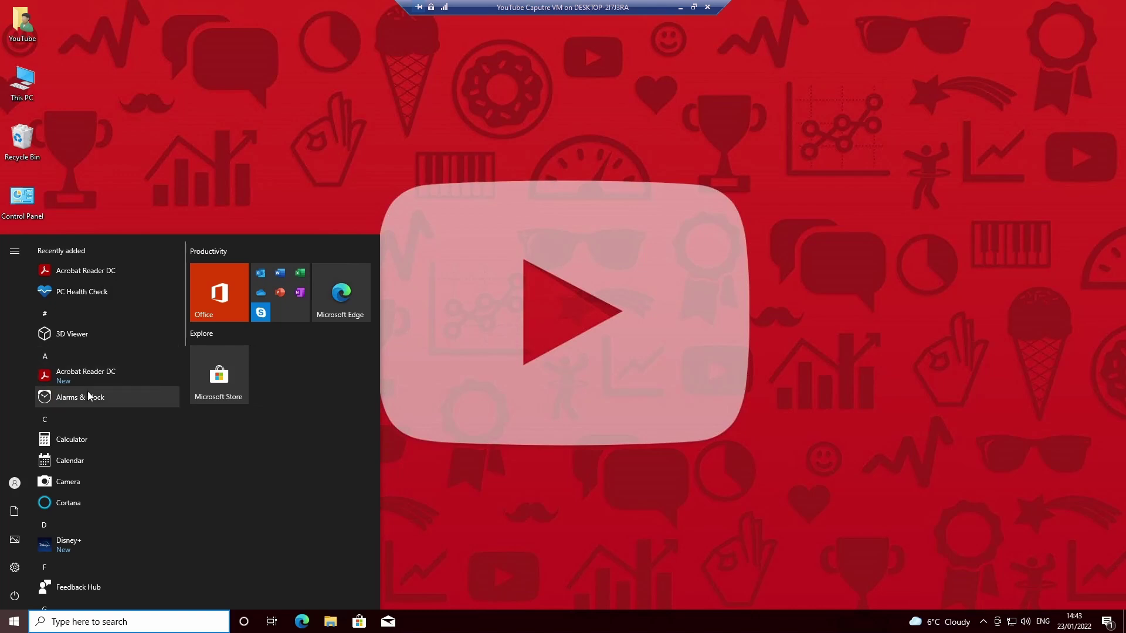
Pin Your Phone from the app list to Start.
scroll(86, 392, "down", 10)
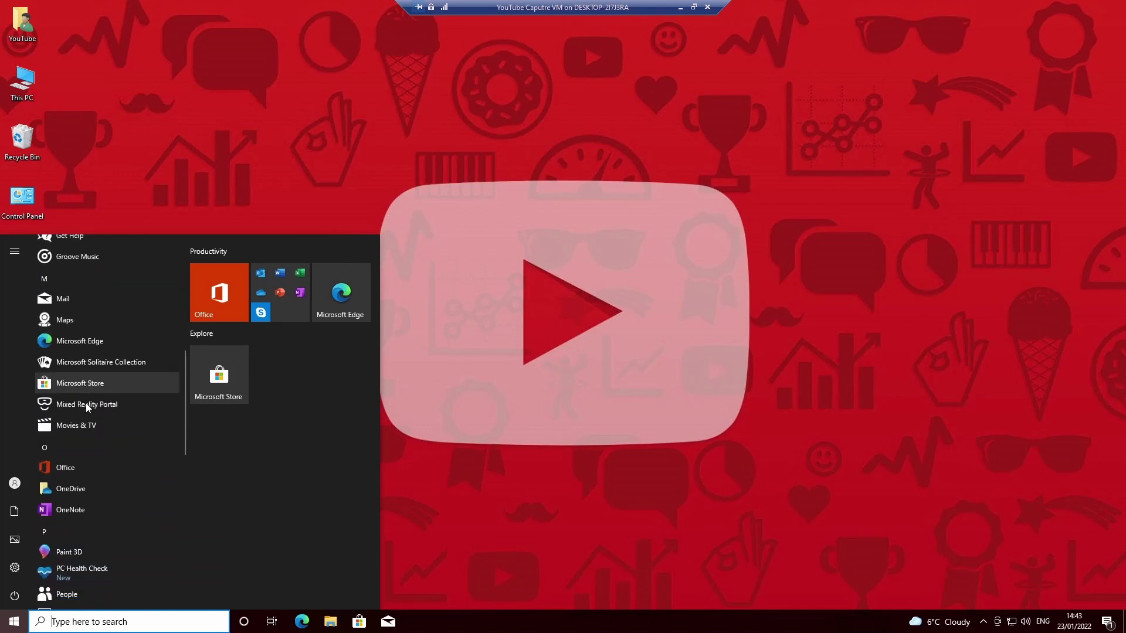
scroll(86, 402, "down", 2)
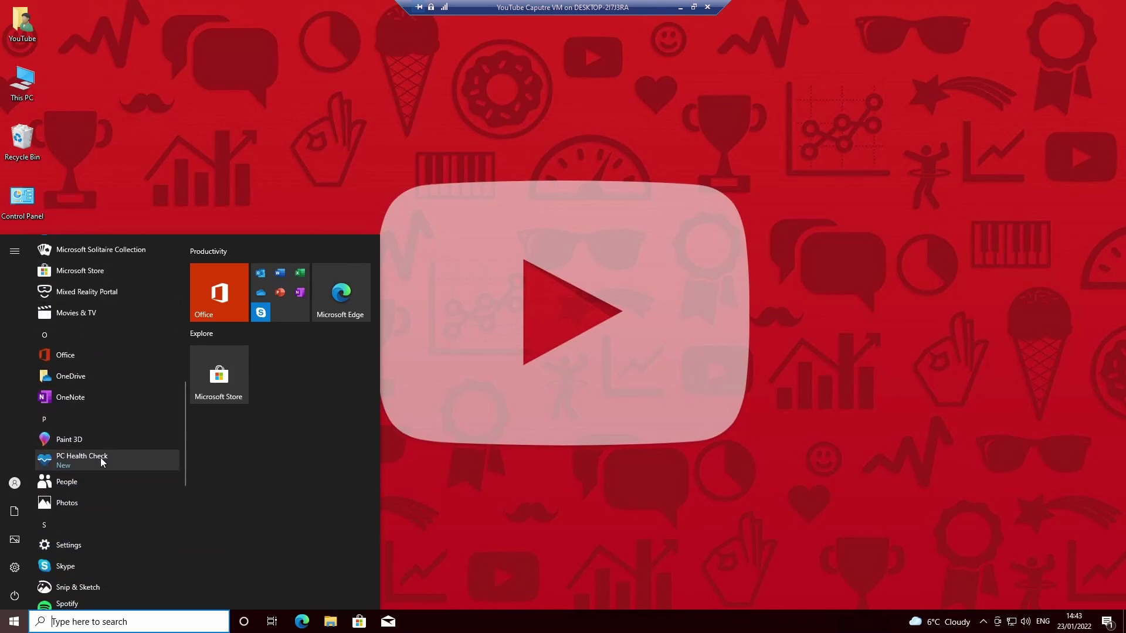
scroll(99, 466, "down", 3)
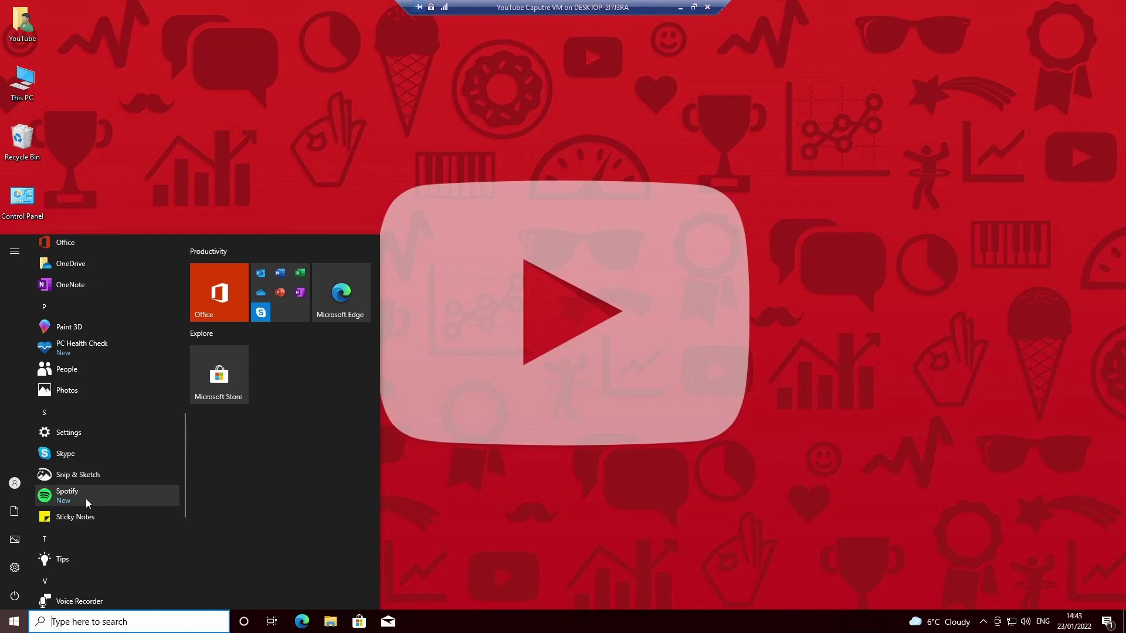
scroll(86, 496, "down", 5)
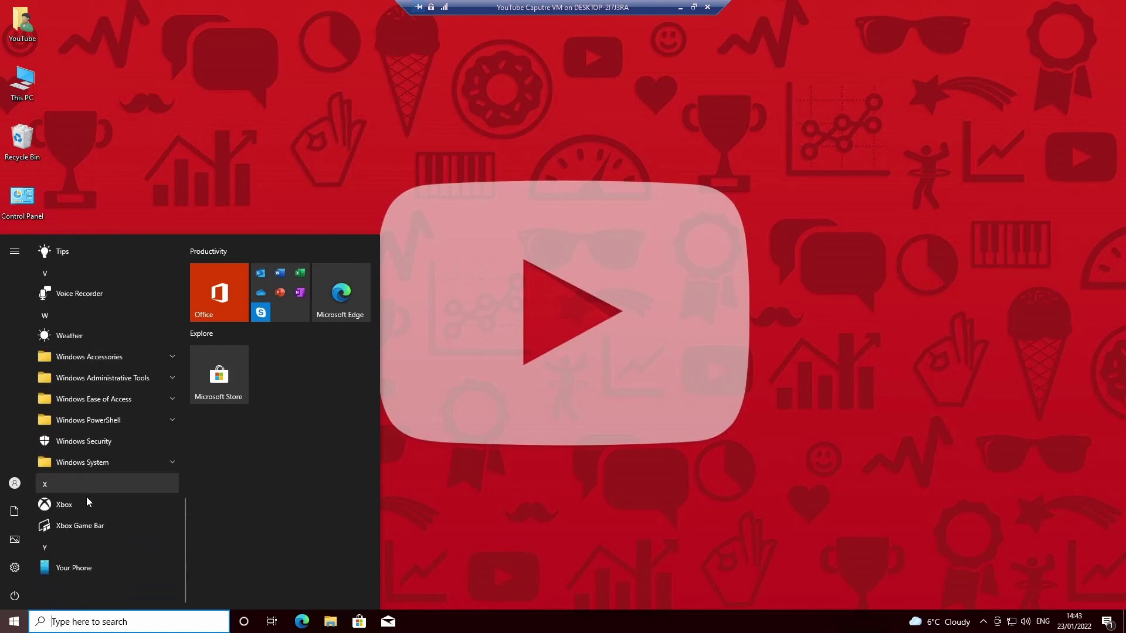
right_click(80, 567)
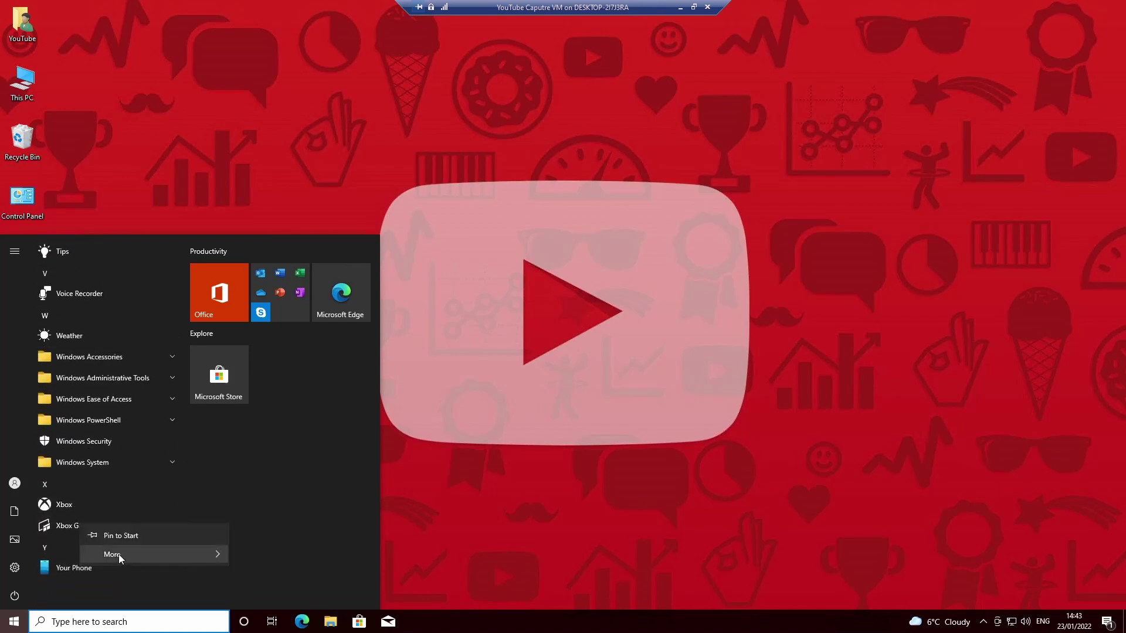
left_click(122, 536)
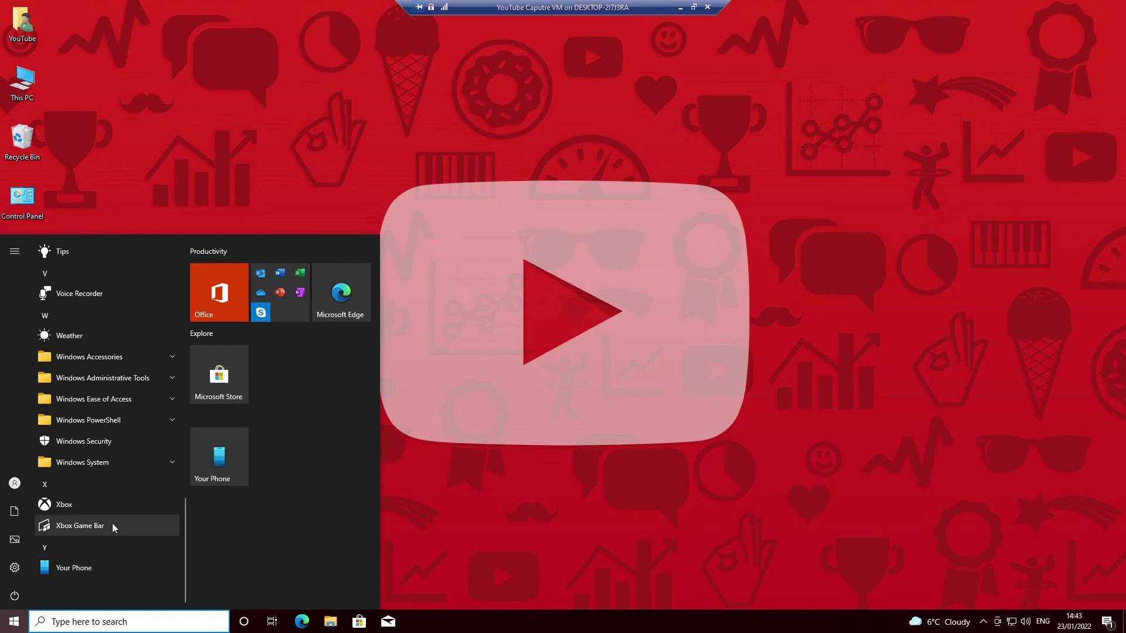
Pin Acrobat Reader DC and PC Health Check to Start.
scroll(96, 473, "up", 8)
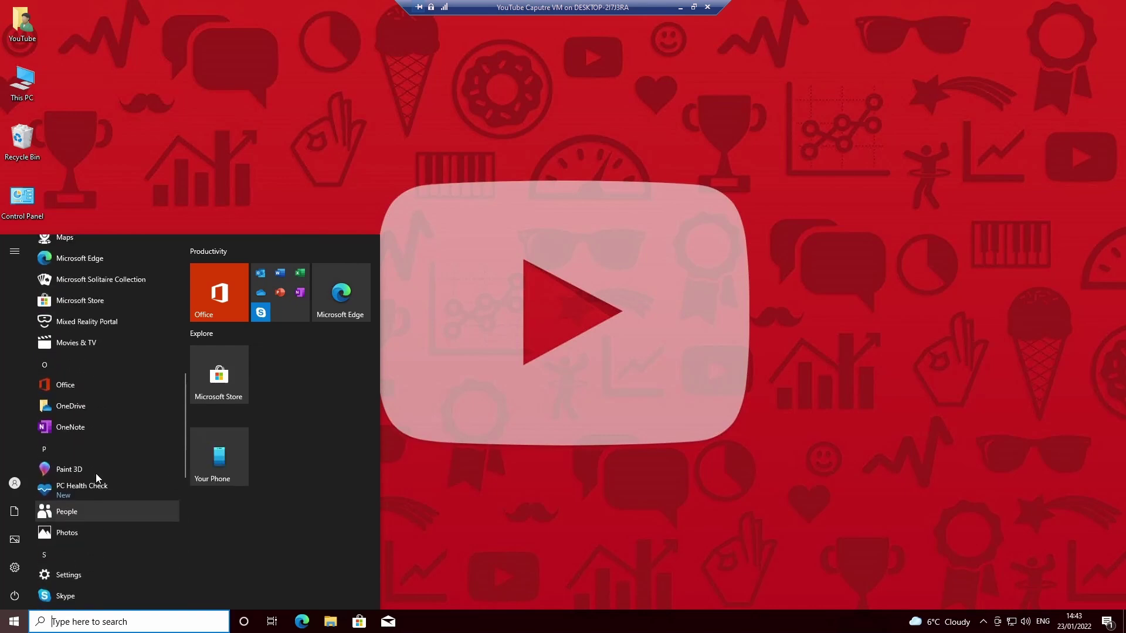
scroll(96, 474, "up", 6)
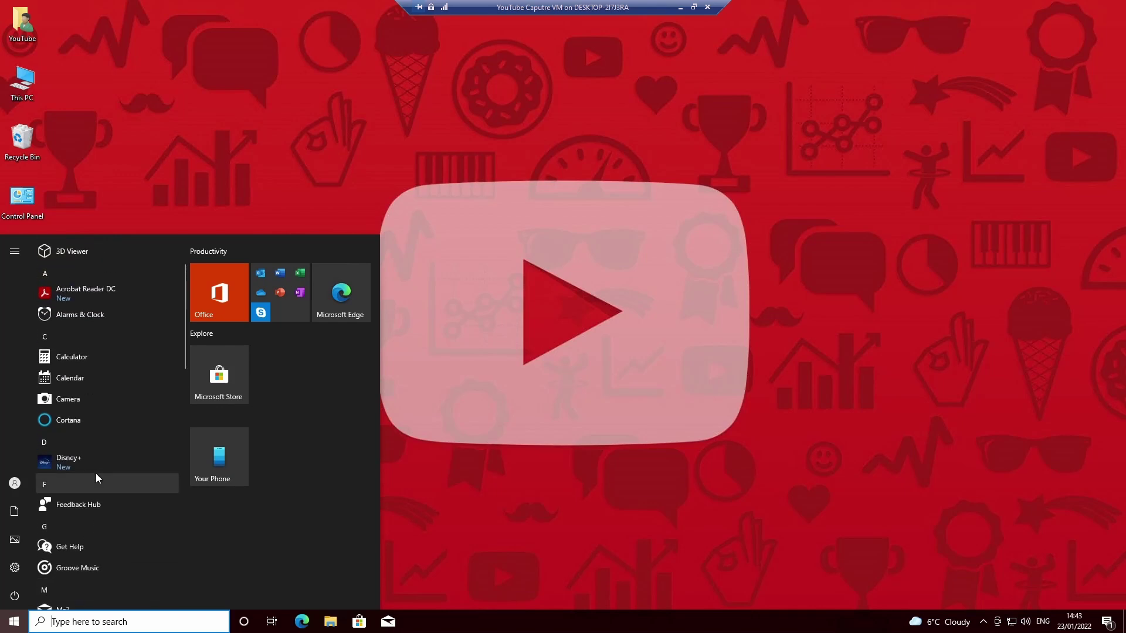
scroll(96, 473, "up", 2)
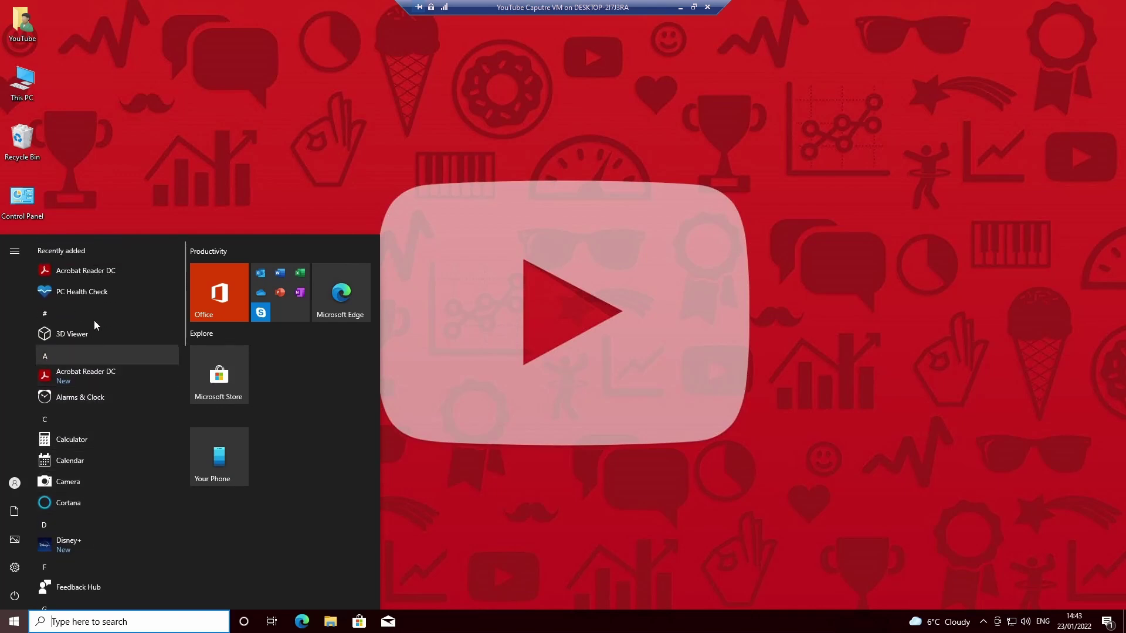
right_click(98, 269)
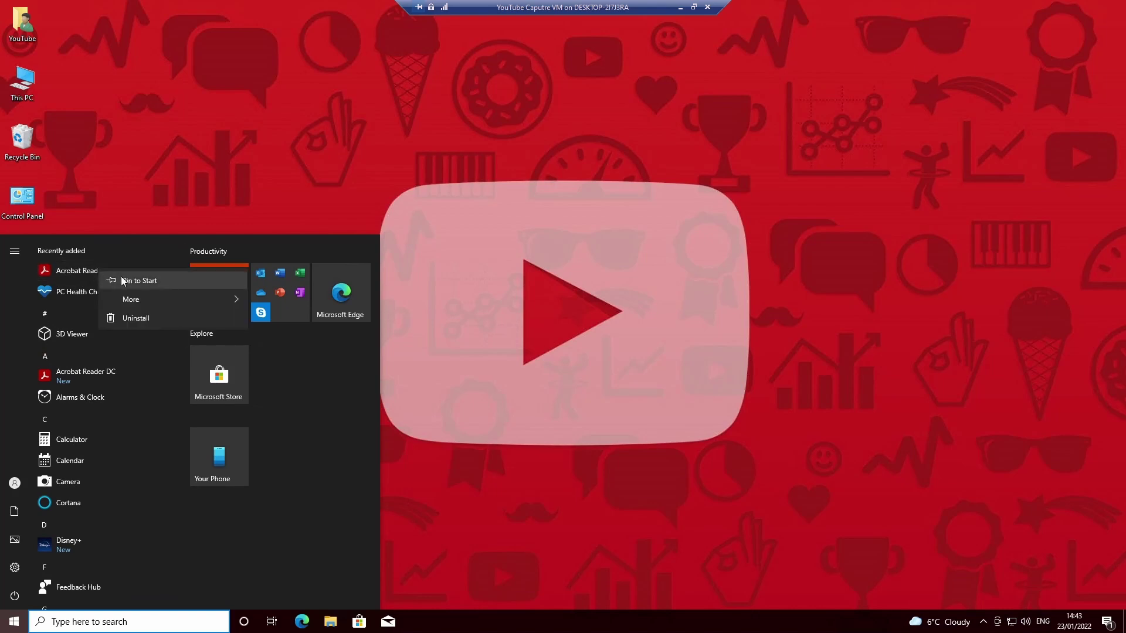
left_click(115, 275)
right_click(91, 293)
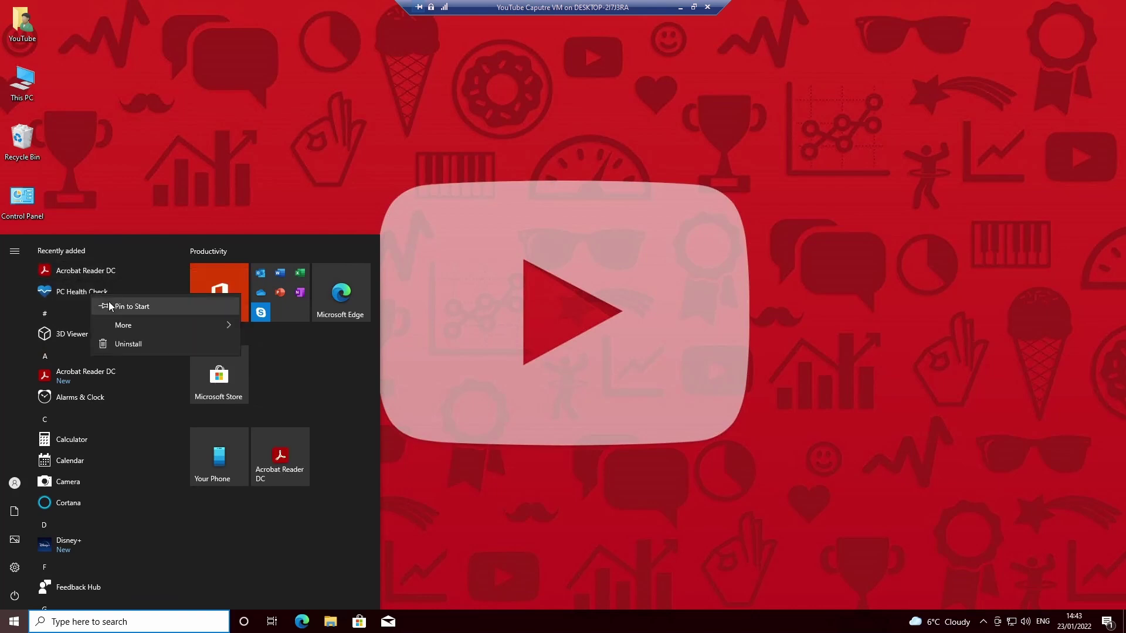
left_click(106, 305)
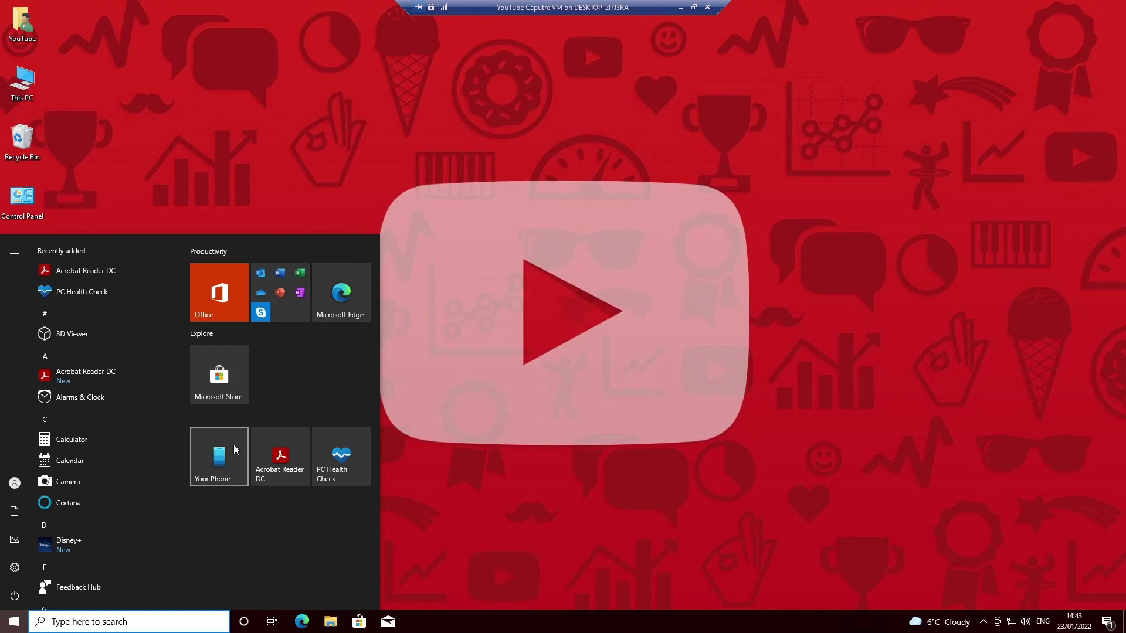
Name the new tile group 'Other' and resize the Your Phone tile to Small.
left_click(235, 416)
type("Other")
left_click(253, 527)
right_click(230, 461)
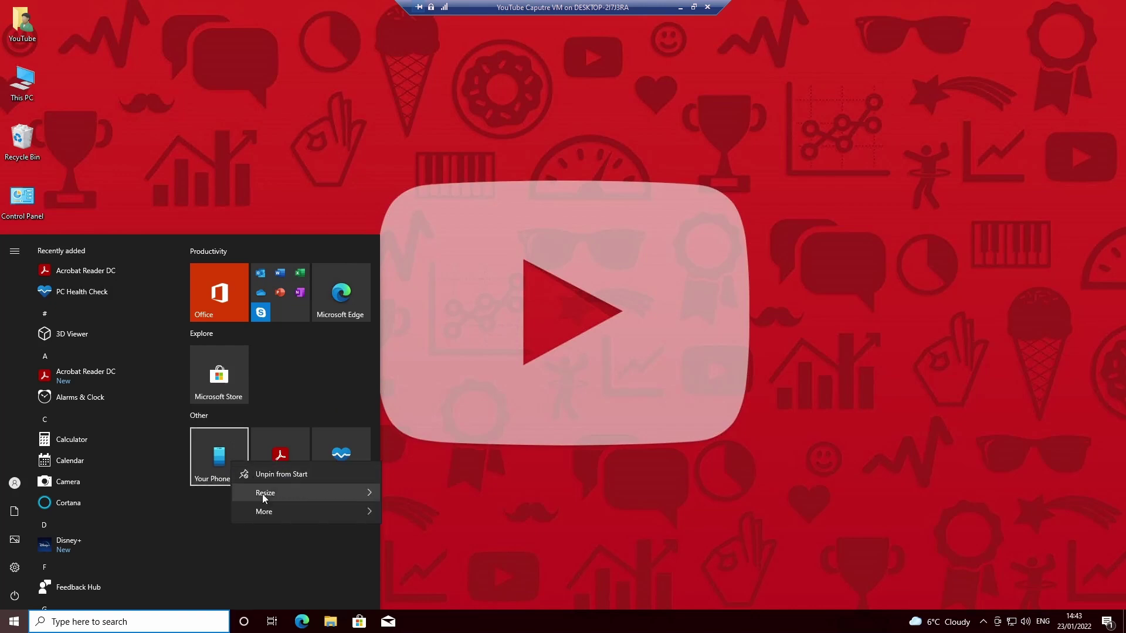
mouse_move(262, 494)
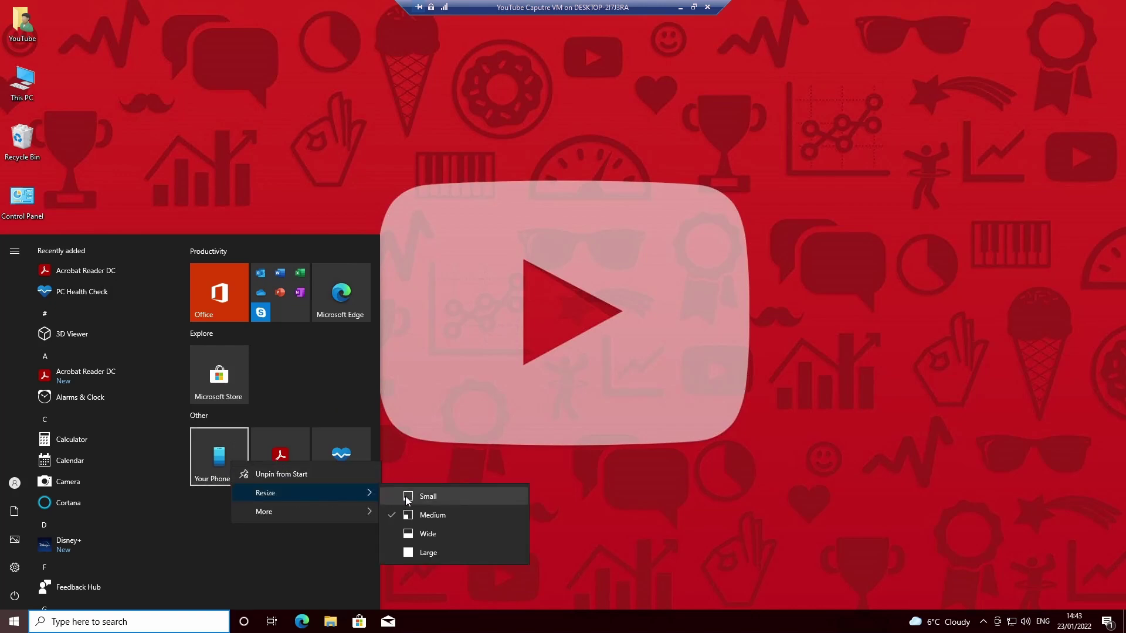
left_click(407, 513)
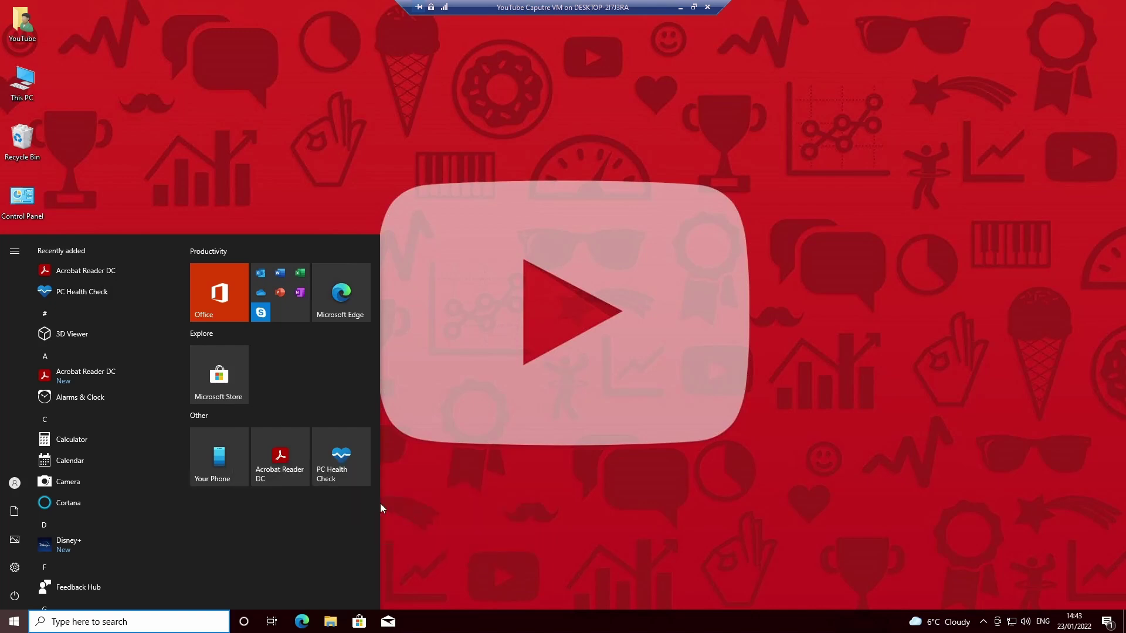
right_click(223, 453)
mouse_move(262, 481)
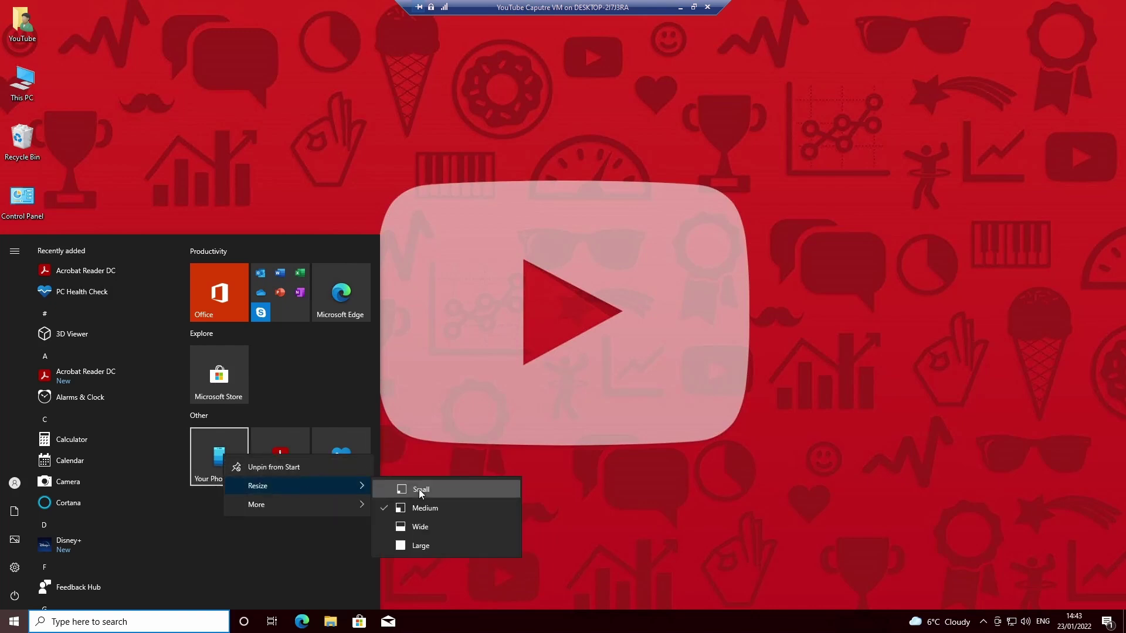
left_click(411, 489)
Shrink the Acrobat Reader DC and PC Health Check tiles to Small and line them up side by side.
right_click(281, 457)
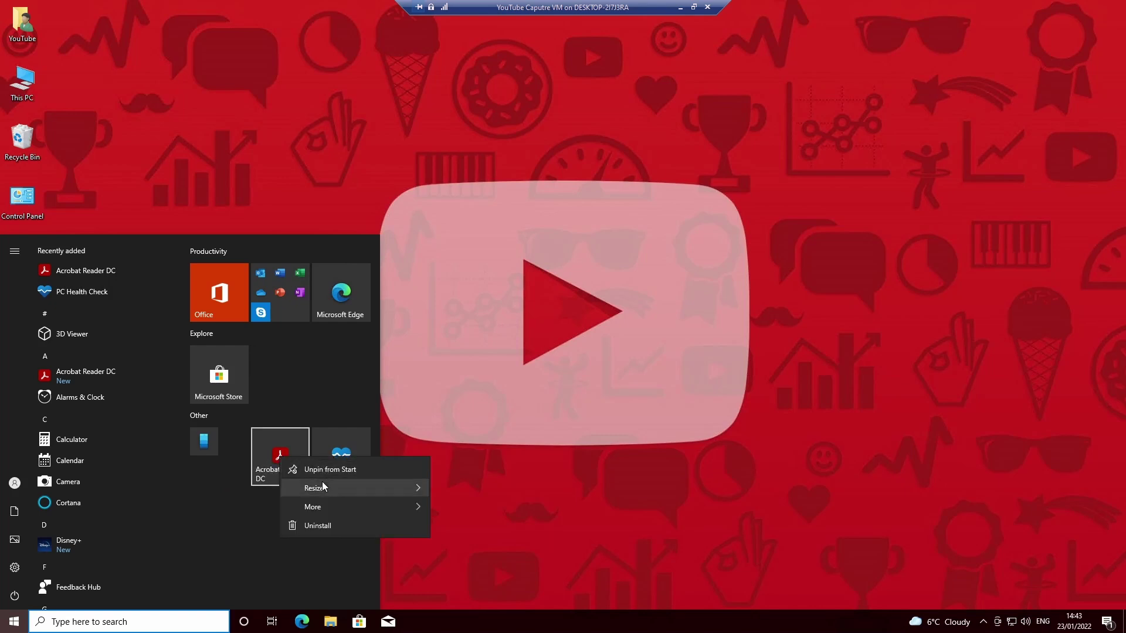
mouse_move(329, 488)
left_click(458, 494)
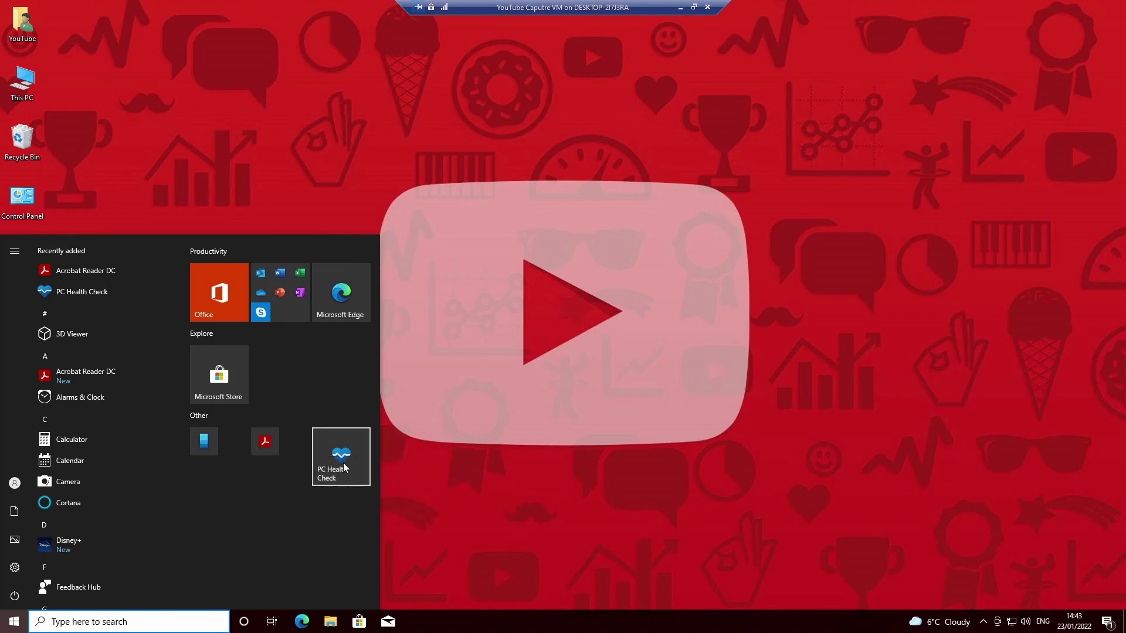
right_click(347, 465)
mouse_move(388, 495)
left_click(516, 498)
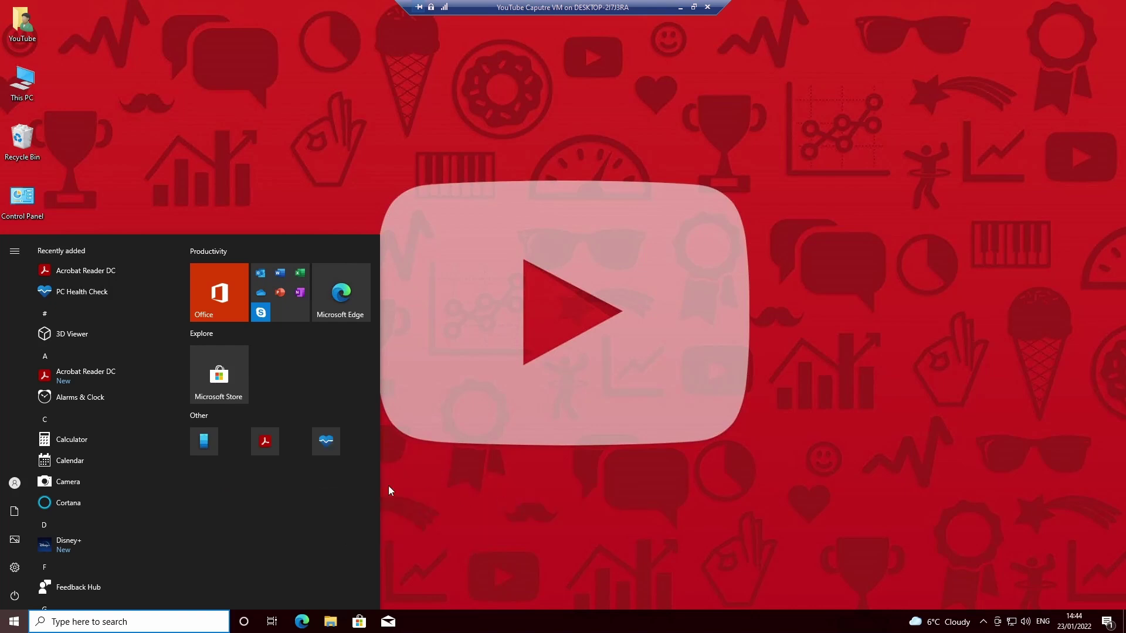
left_click_drag(268, 443, 238, 444)
left_click_drag(309, 445, 260, 444)
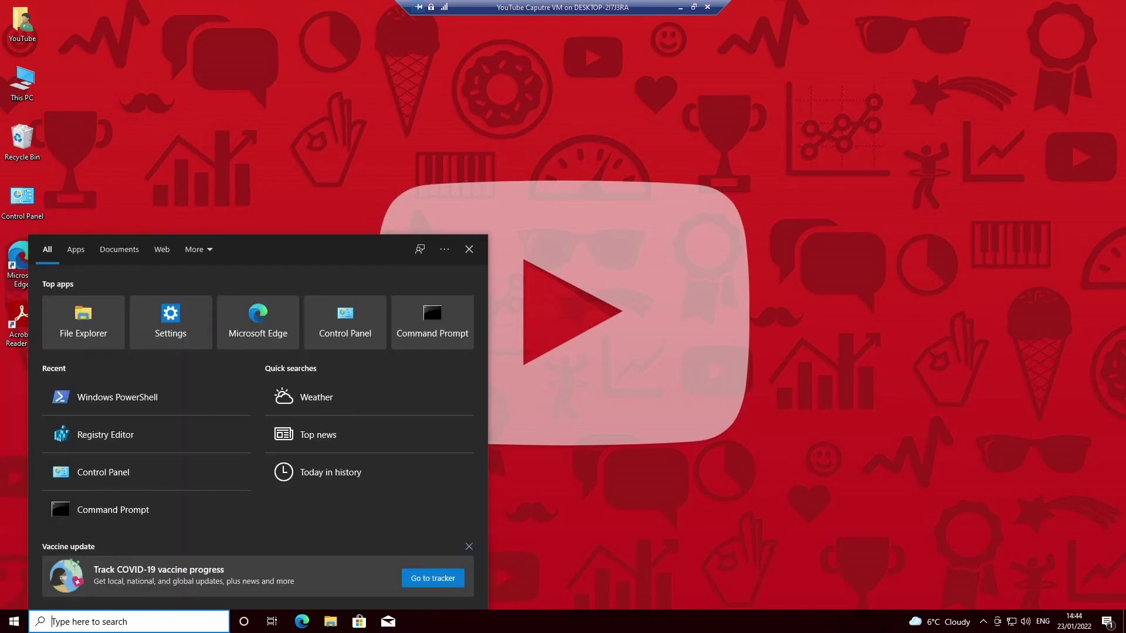
Launch Windows PowerShell as administrator, accepting the UAC prompt.
type("powe")
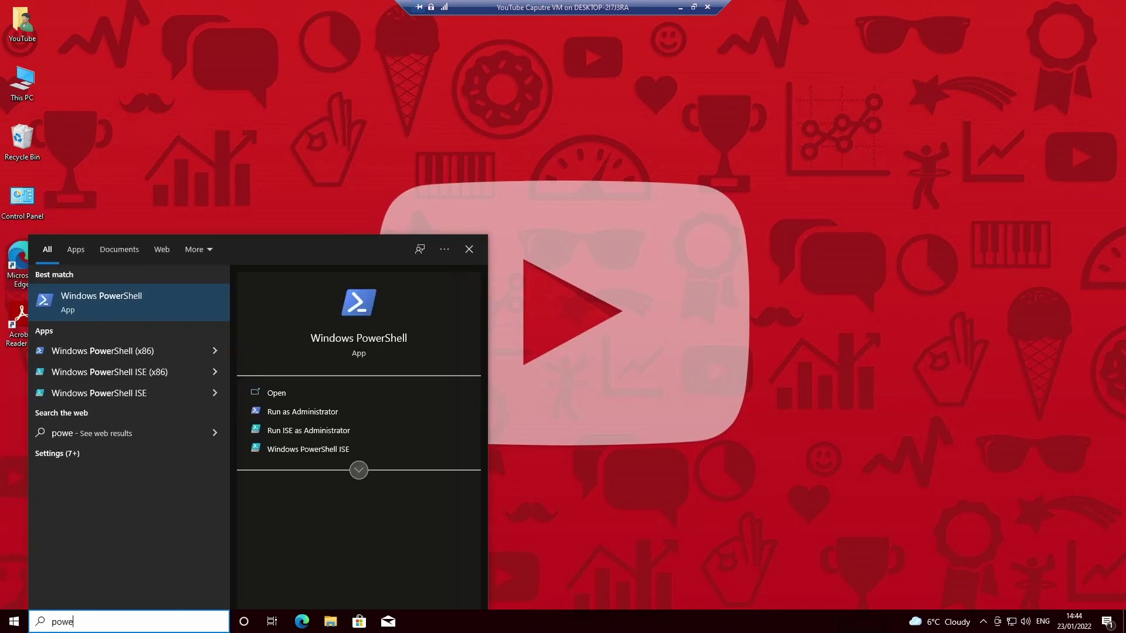
left_click(312, 411)
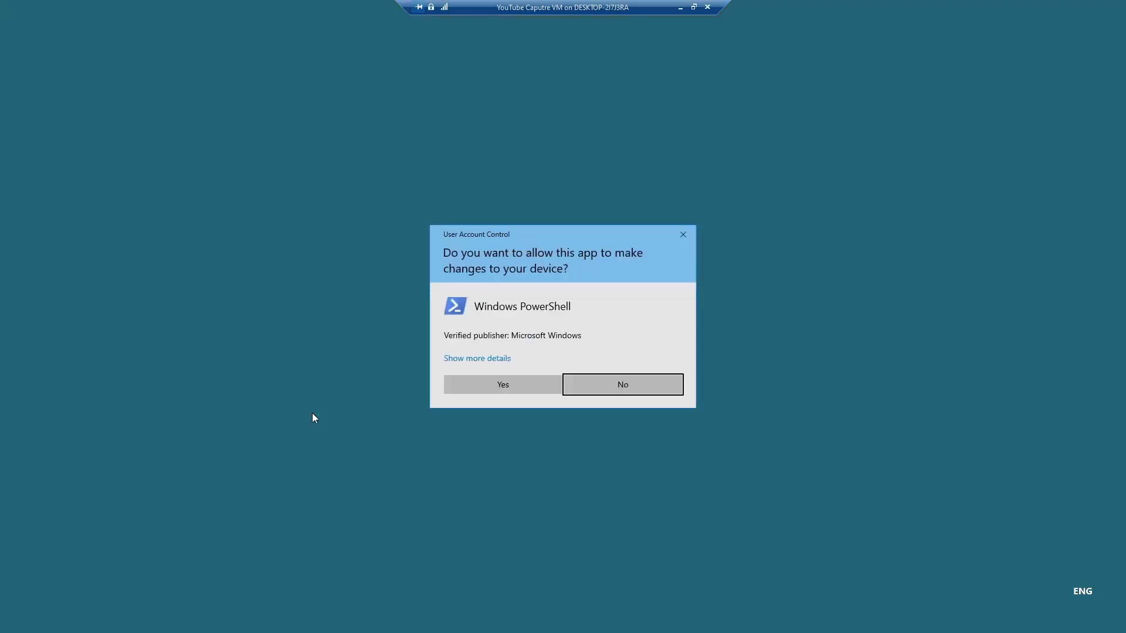
left_click(500, 384)
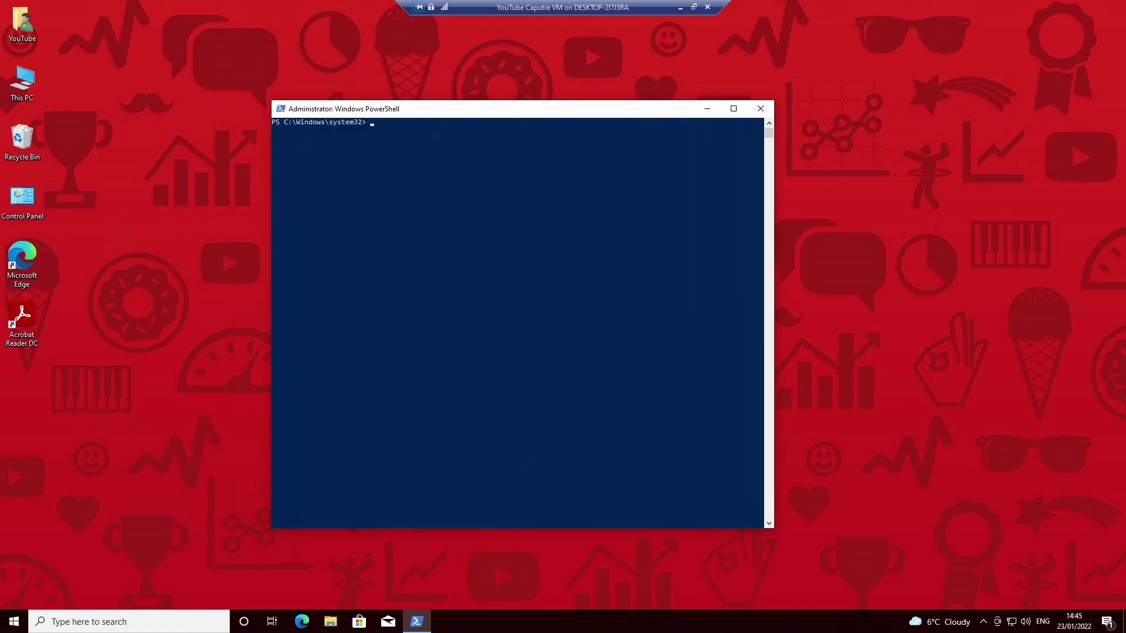
left_click(453, 313)
Run Export-StartLayout -Path c:\startyt.xml to export the Start layout.
type("export-st")
key("Tab")
type("-pa")
key("Tab")
type("c:\\startyt.xml")
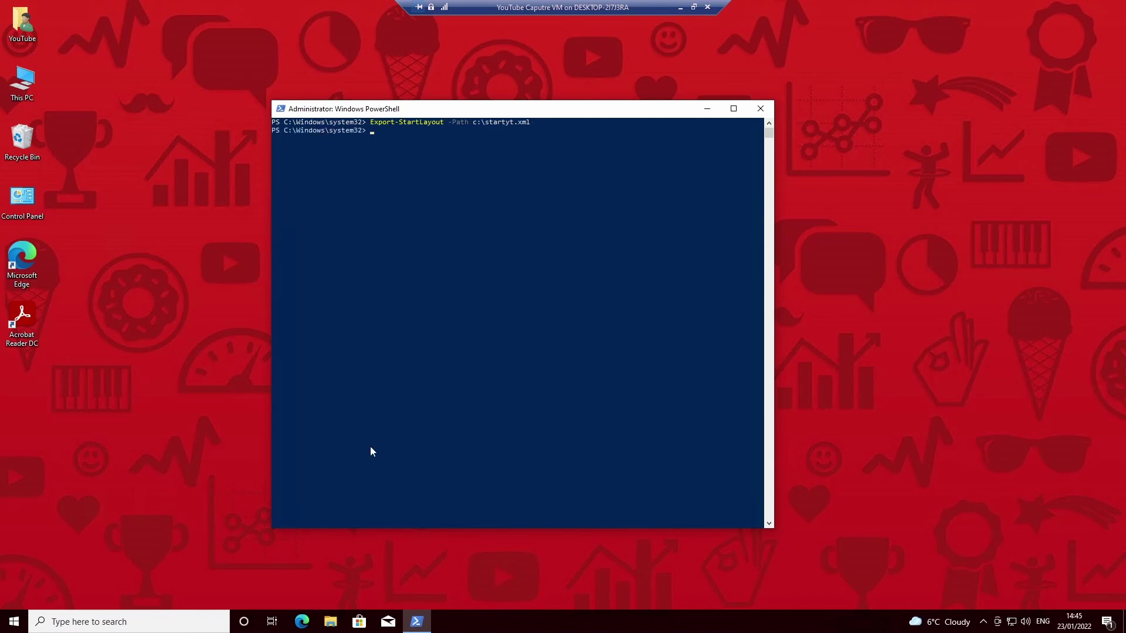
Open startyt.xml from This PC > Local Disk (C:) in Notepad via Edit.
left_click(330, 621)
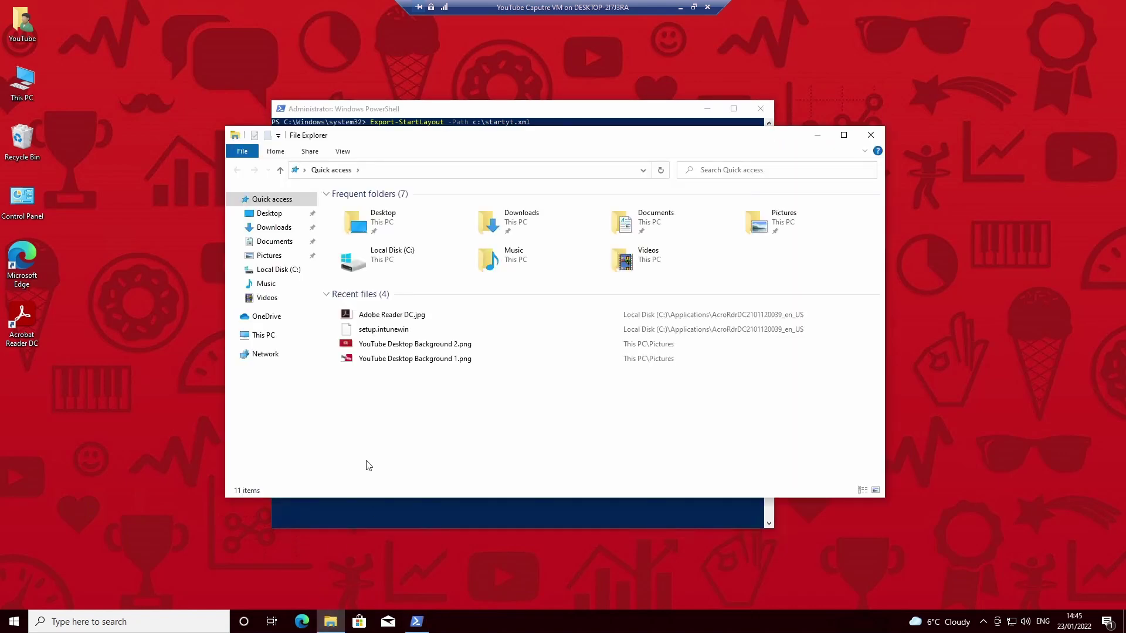
left_click(267, 334)
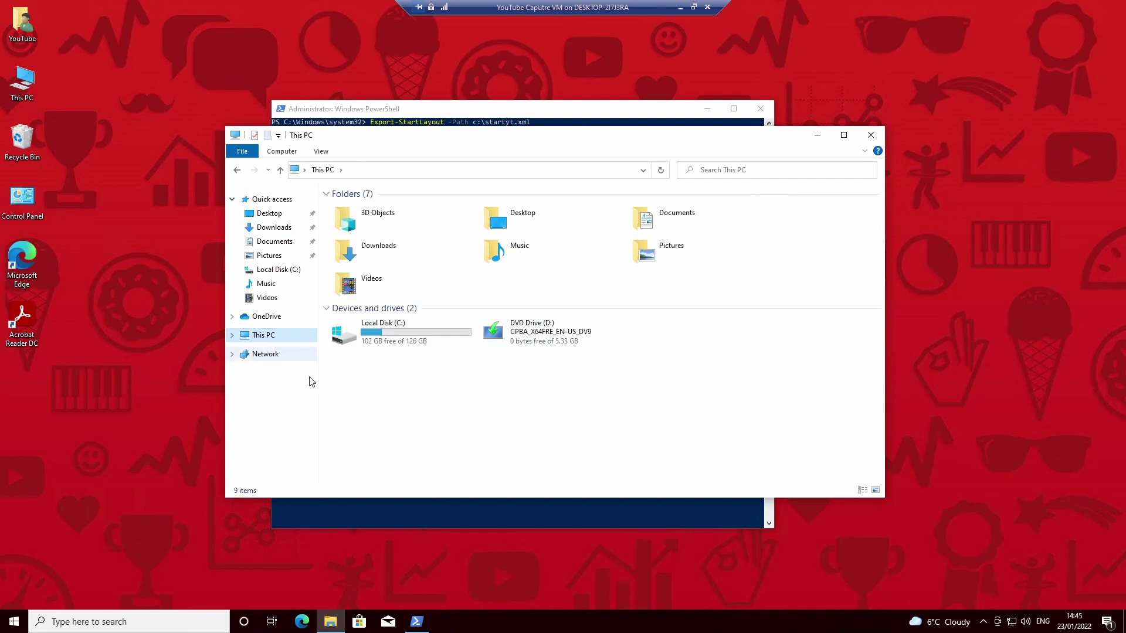
double_click(368, 331)
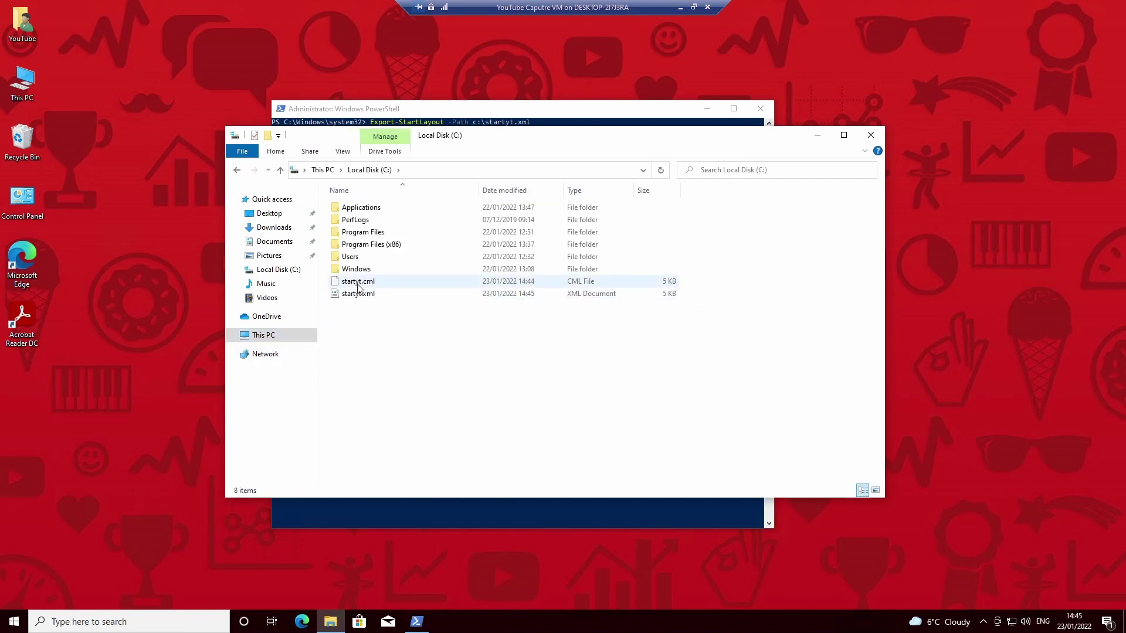
right_click(356, 293)
left_click(379, 317)
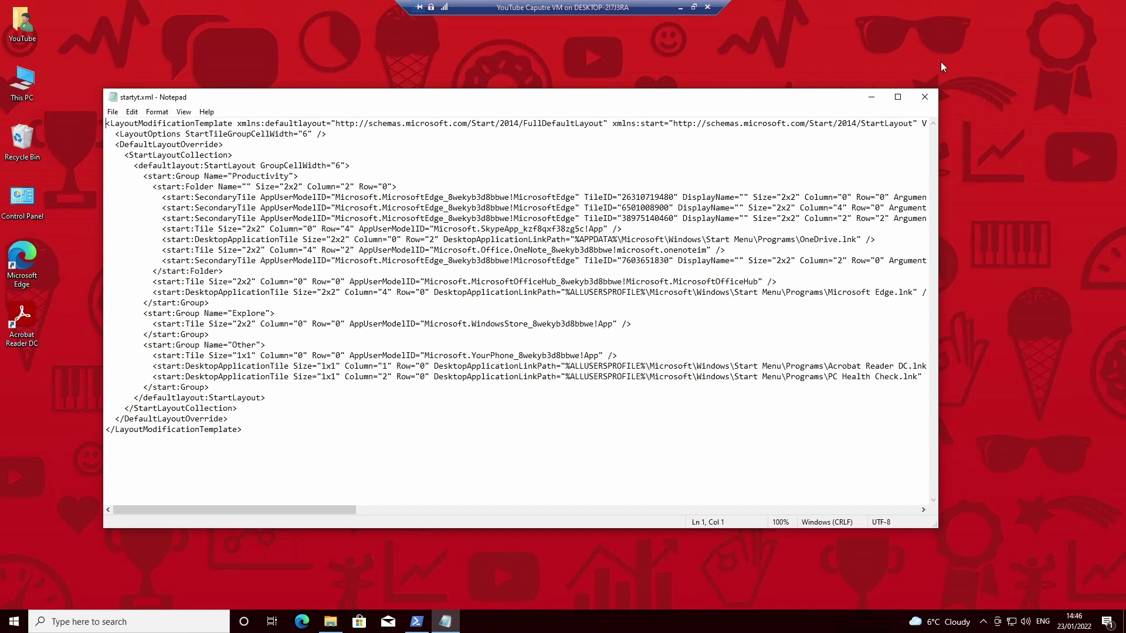
Close the Notepad window showing startyt.xml.
left_click(924, 98)
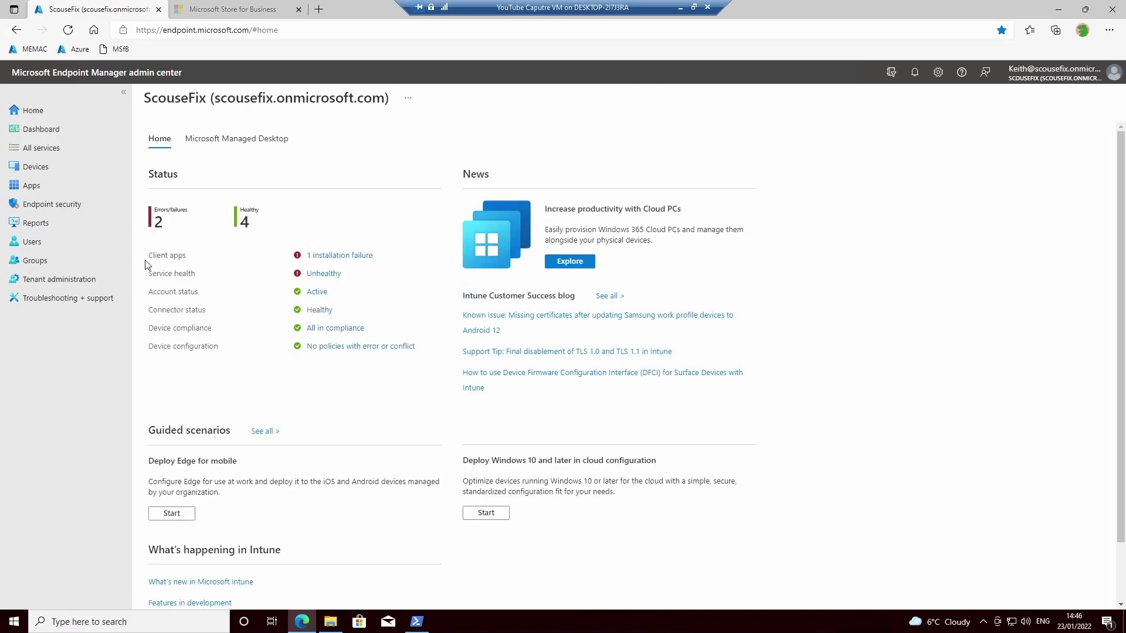
Start a new profile from Devices > Configuration profiles.
left_click(43, 173)
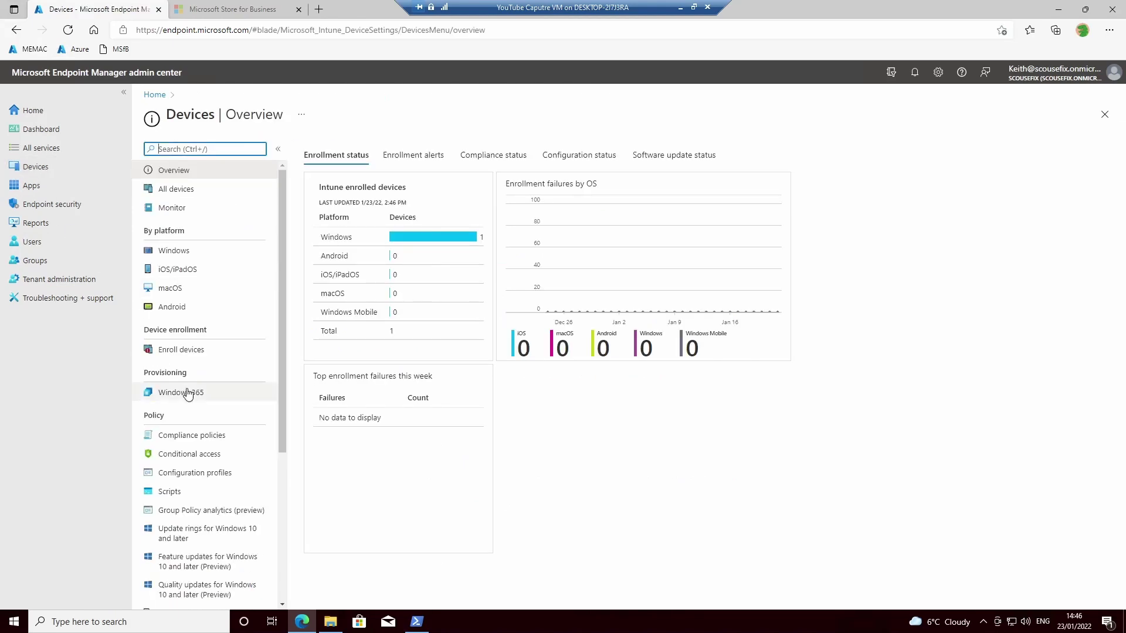
left_click(191, 474)
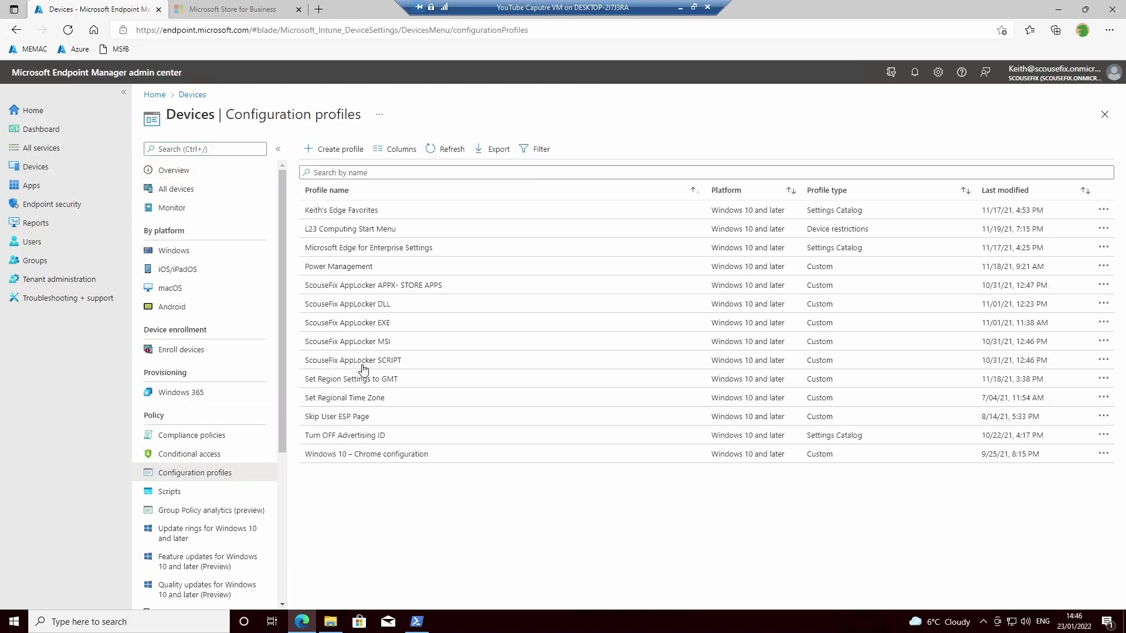
left_click(339, 156)
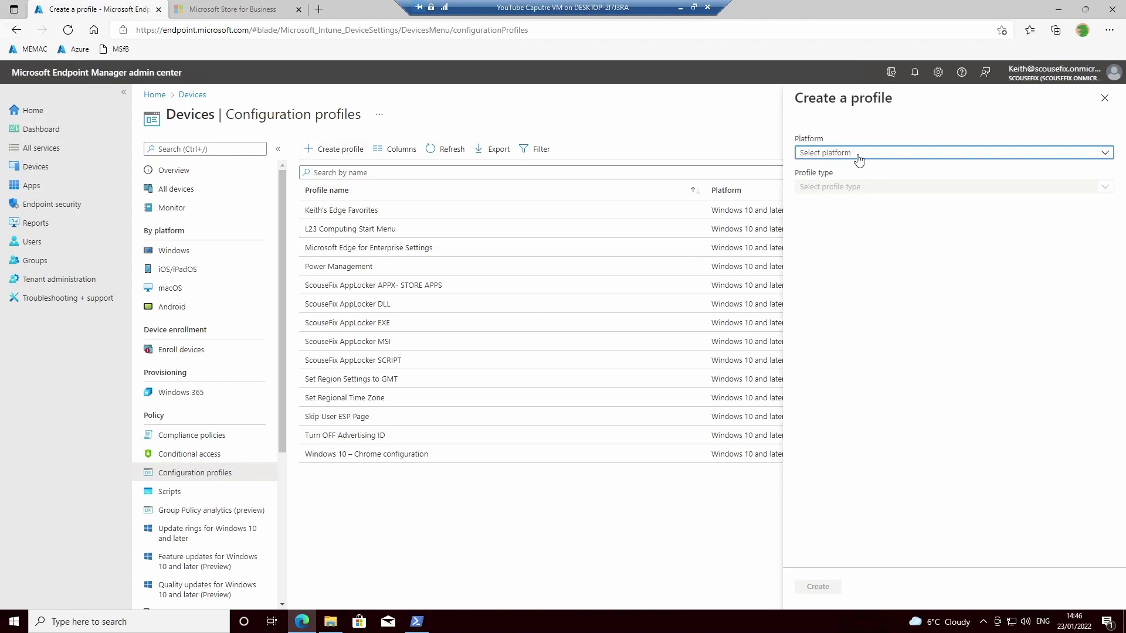
Create a Windows 10 and later profile from the Device restrictions template.
left_click(857, 153)
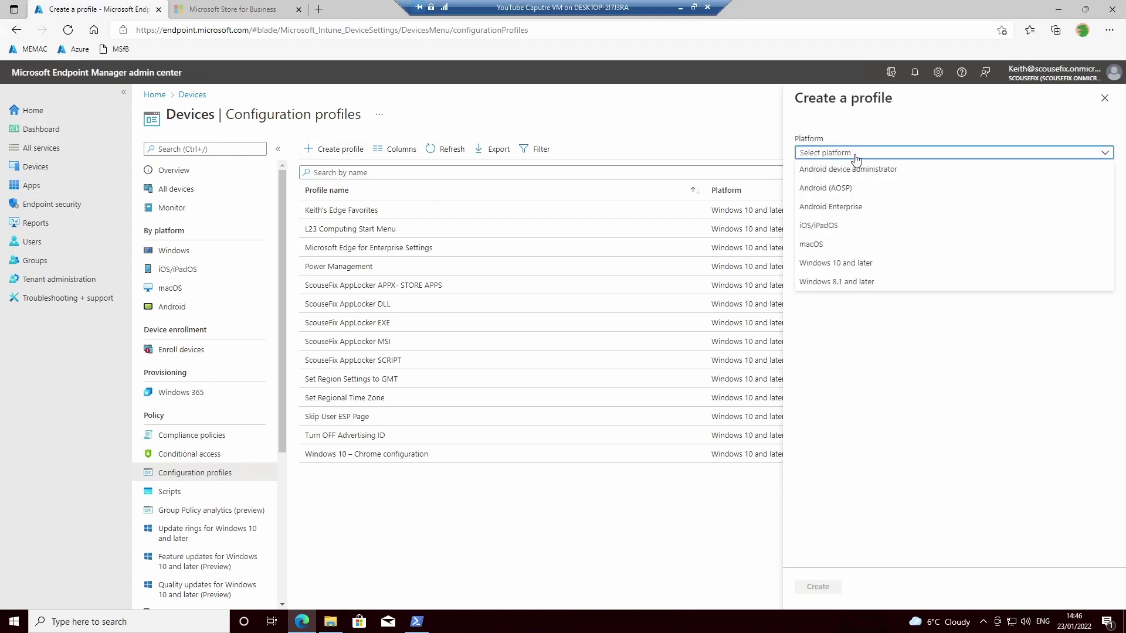
left_click(857, 265)
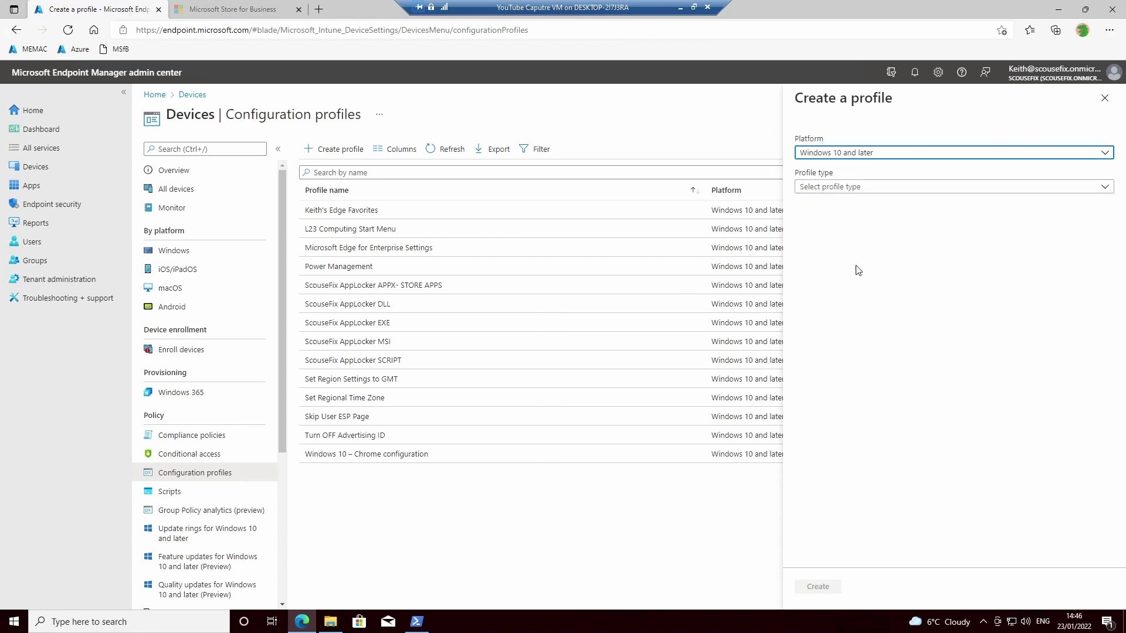
left_click(837, 187)
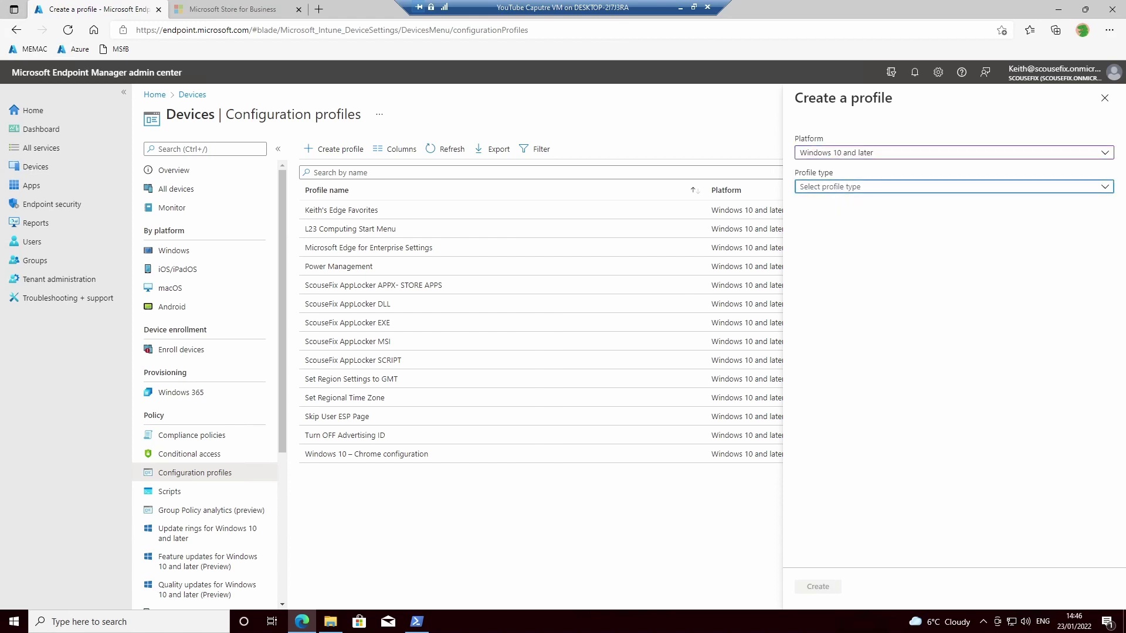
left_click(821, 223)
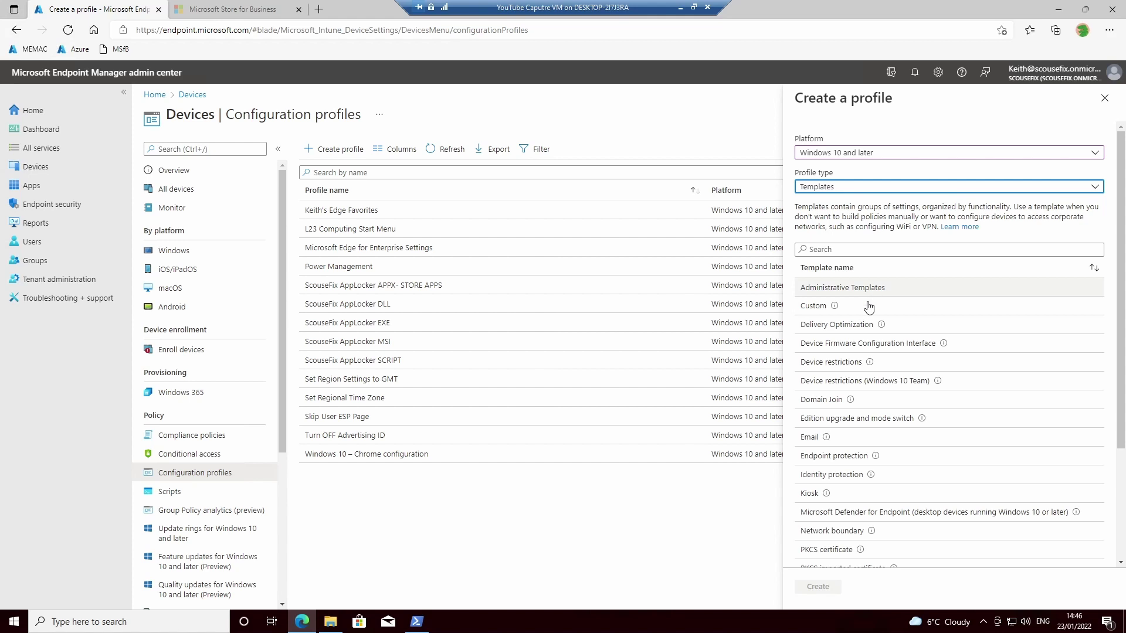
left_click(844, 368)
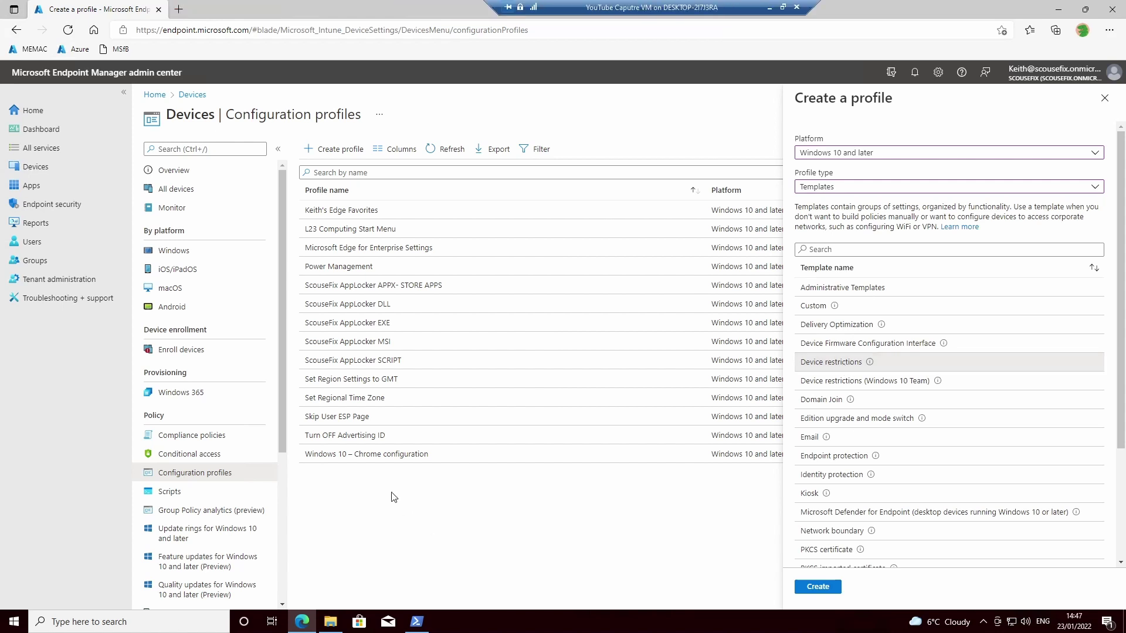
left_click(810, 590)
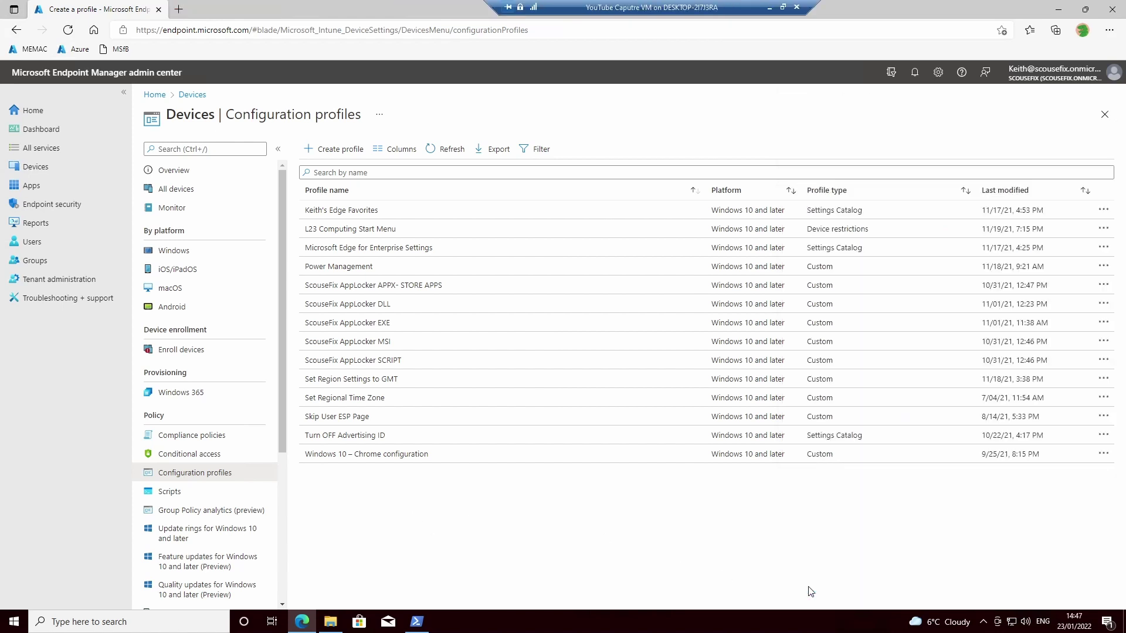
Name the profile 'YouTube Demo Start Menu' and expand the Start settings category.
left_click(336, 186)
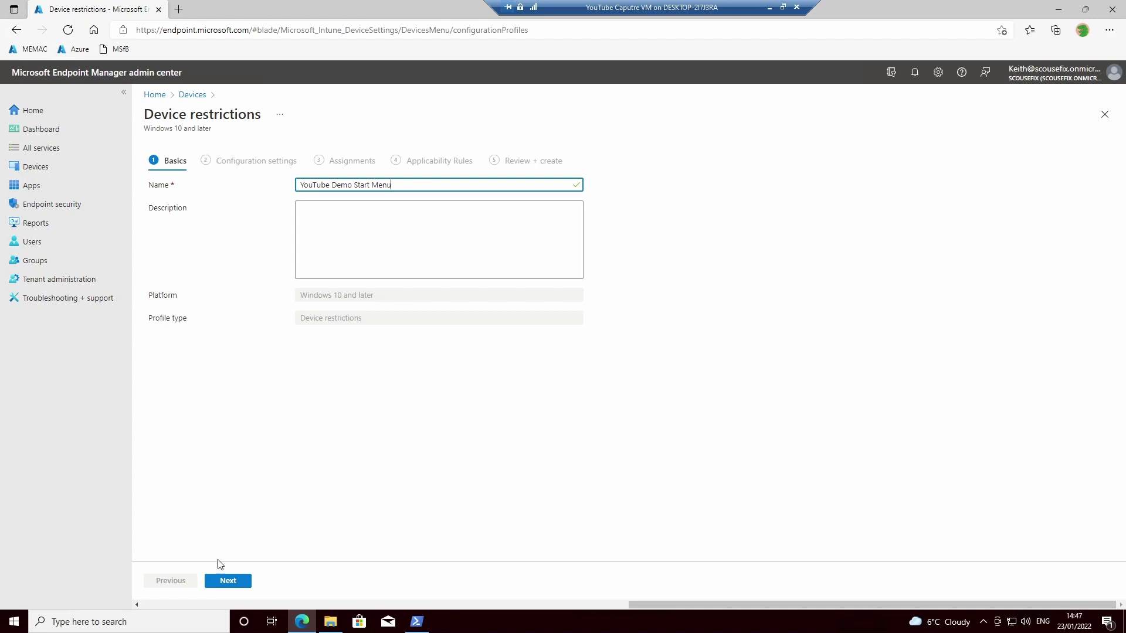
left_click(225, 579)
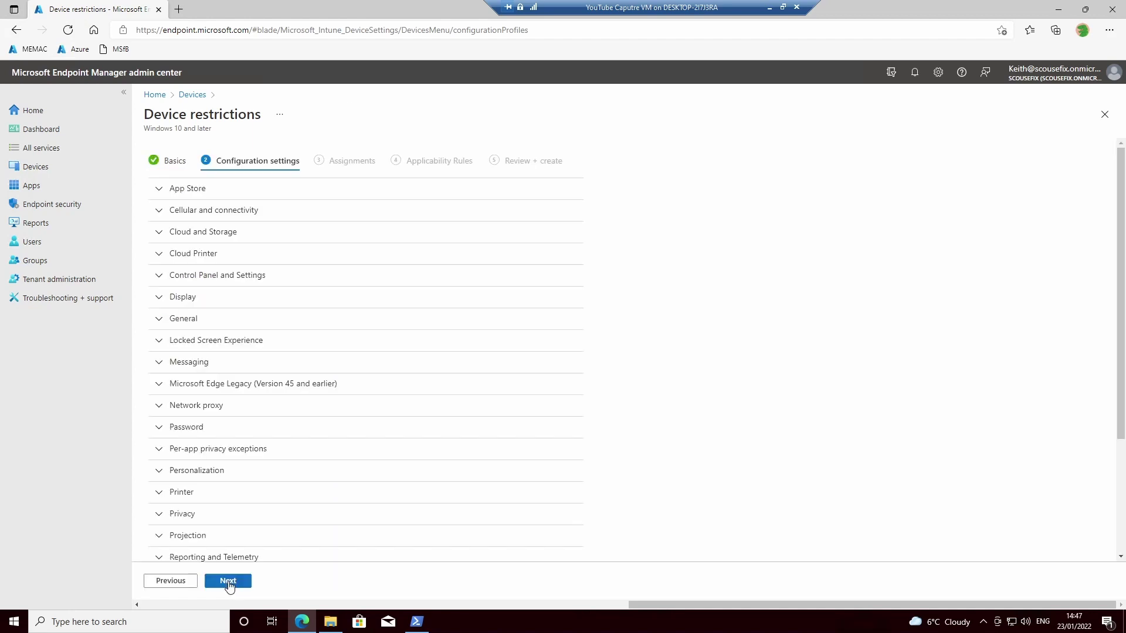
scroll(215, 382, "down", 3)
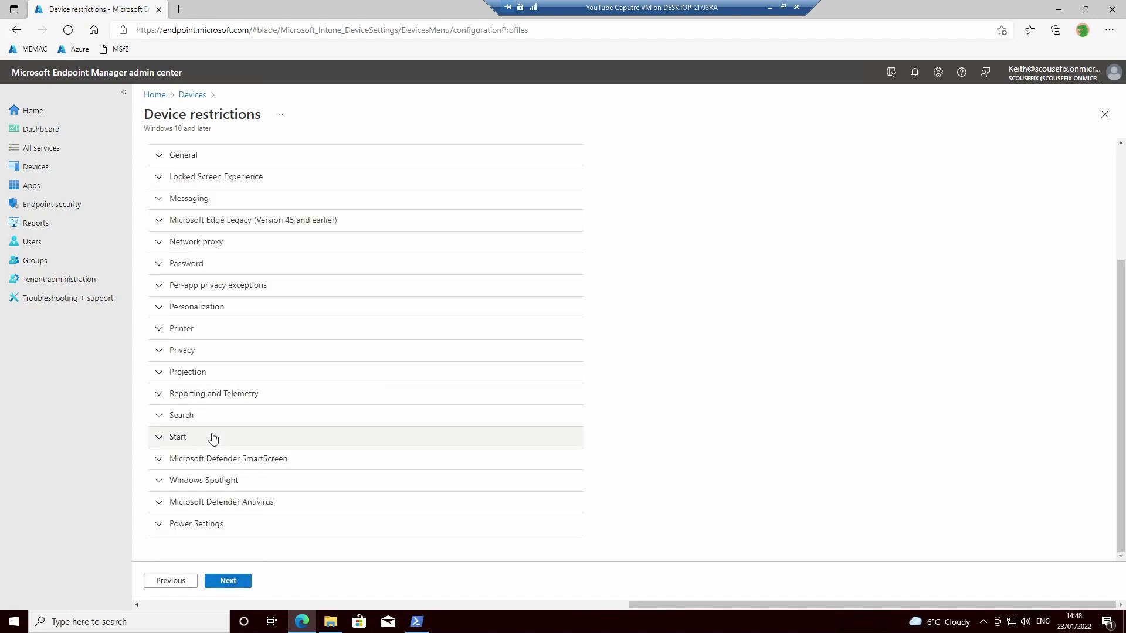
left_click(158, 438)
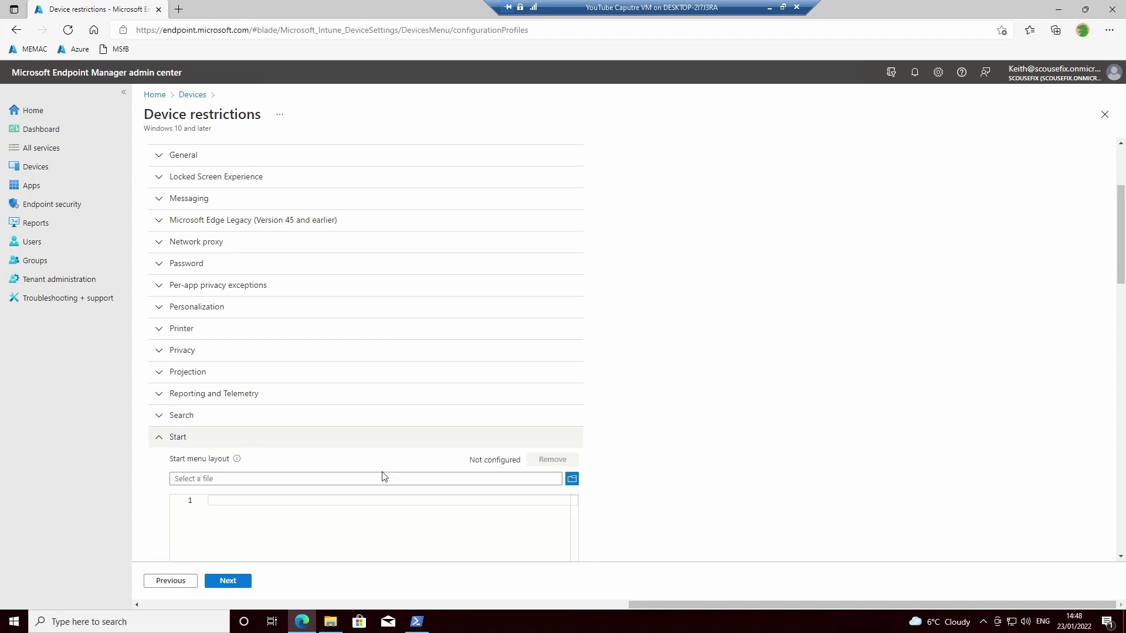
Upload C:\startyt.xml as the Start menu layout and proceed to Assignments.
scroll(736, 449, "down", 4)
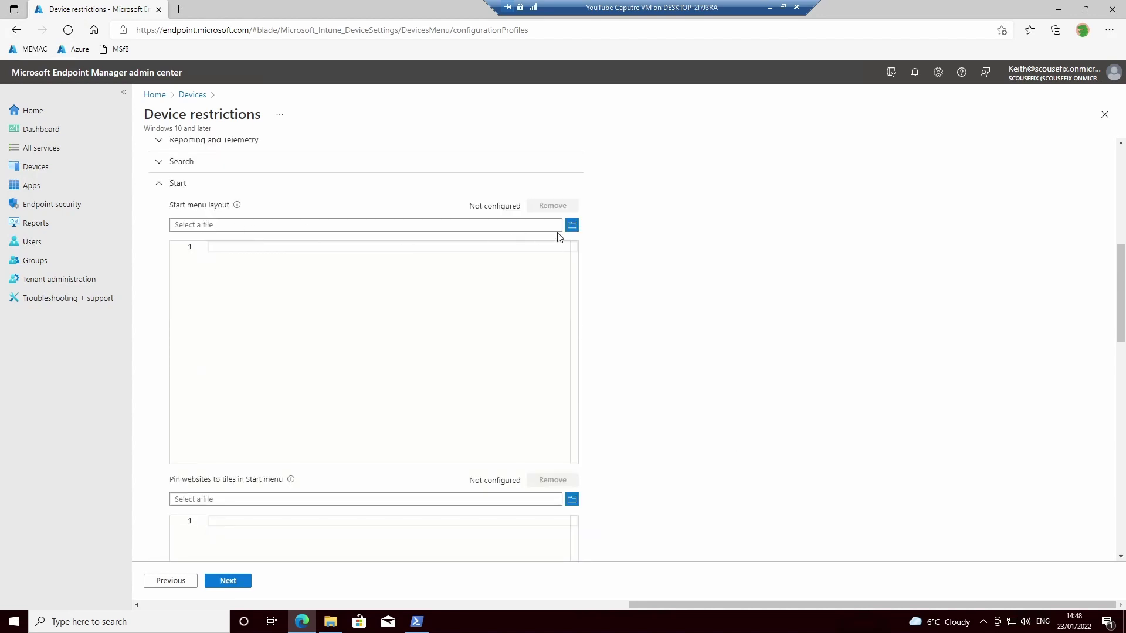
left_click(572, 225)
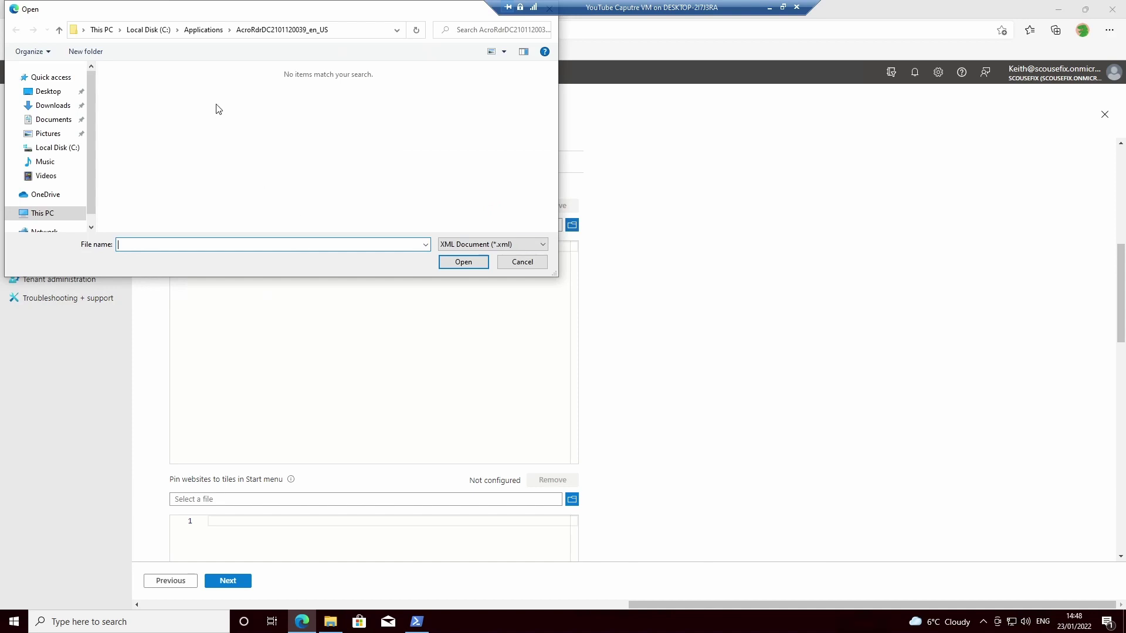
left_click(150, 30)
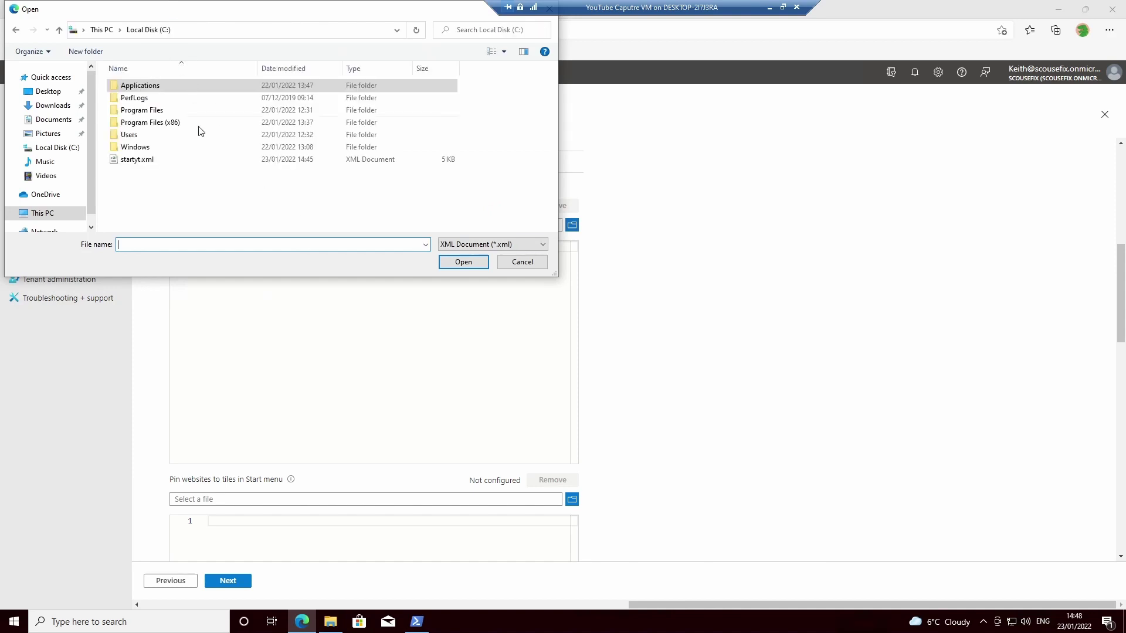
left_click(132, 163)
left_click(462, 262)
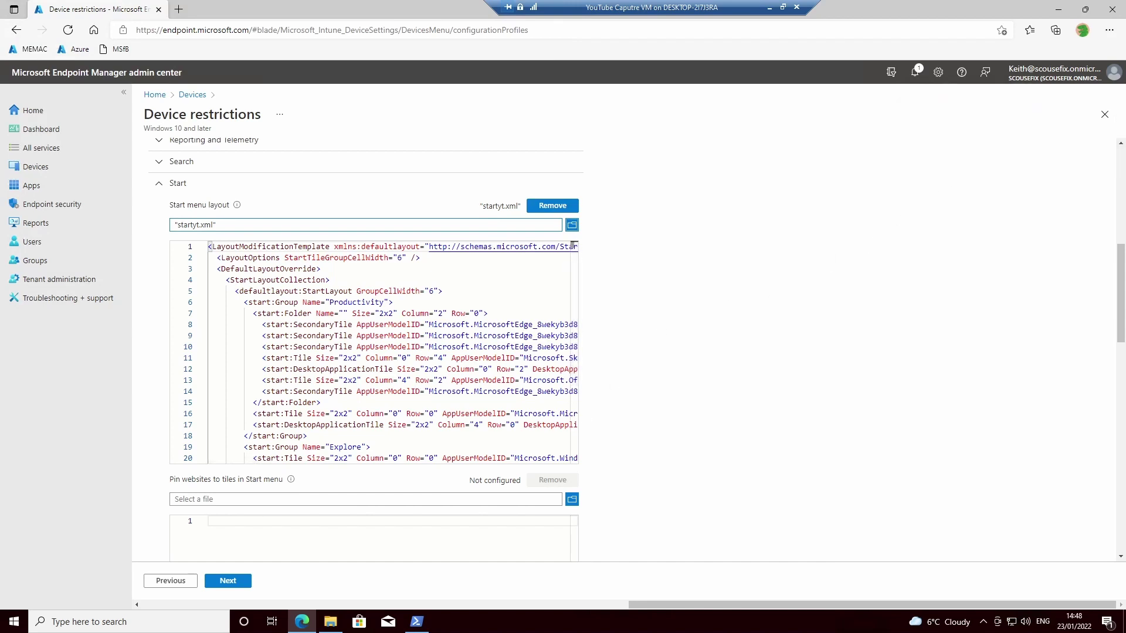
left_click(228, 581)
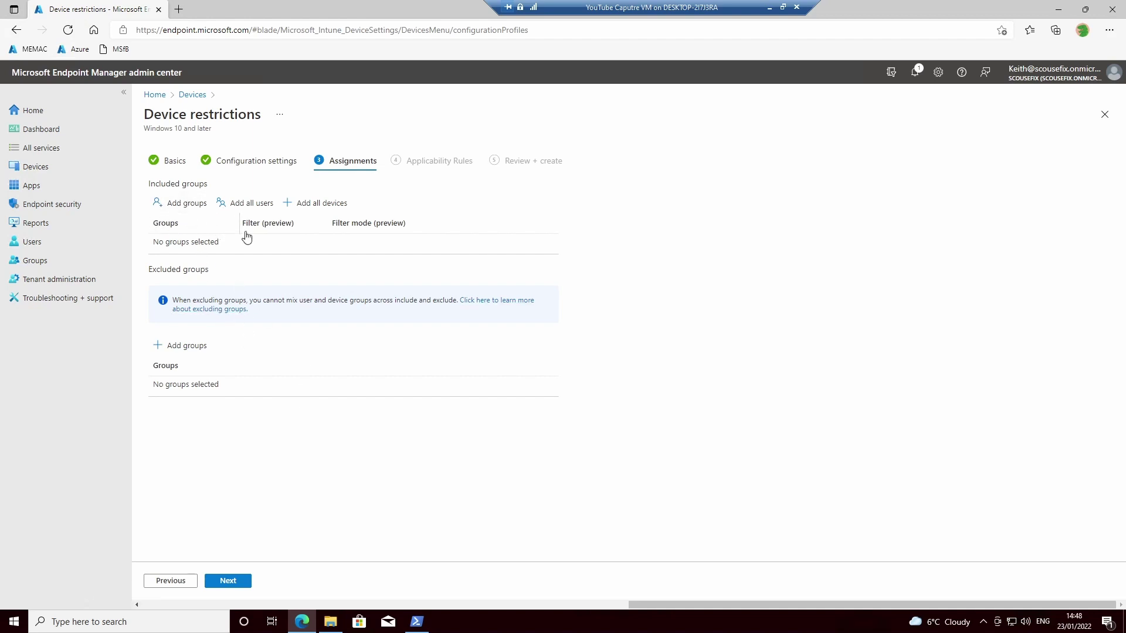
Add an applicability rule: Assign profile if OS edition.
left_click(228, 580)
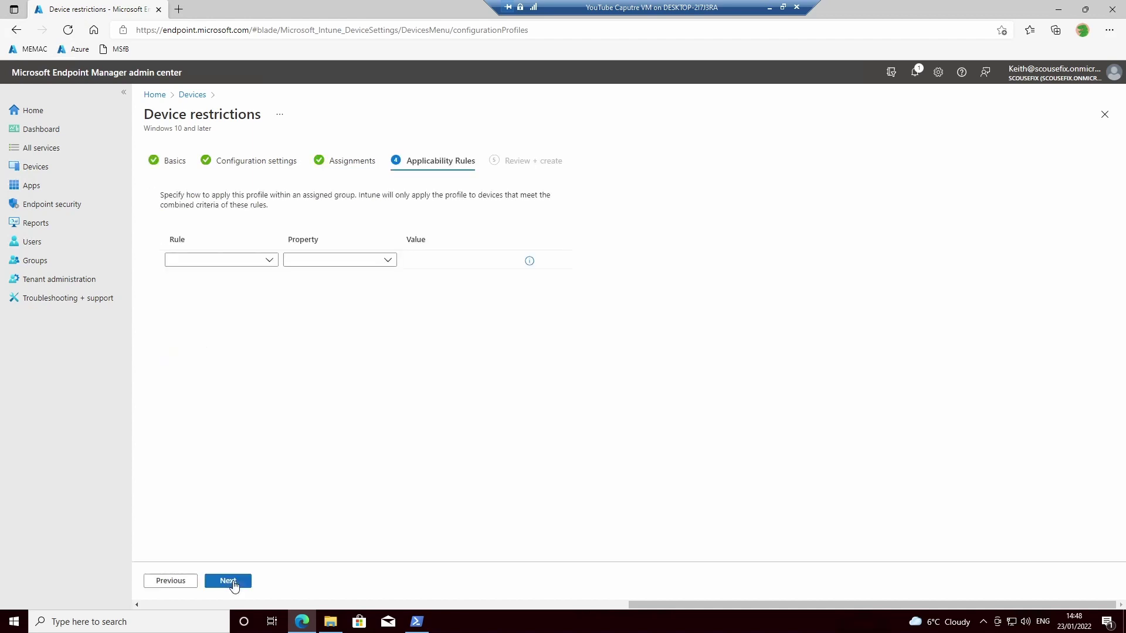
left_click(270, 260)
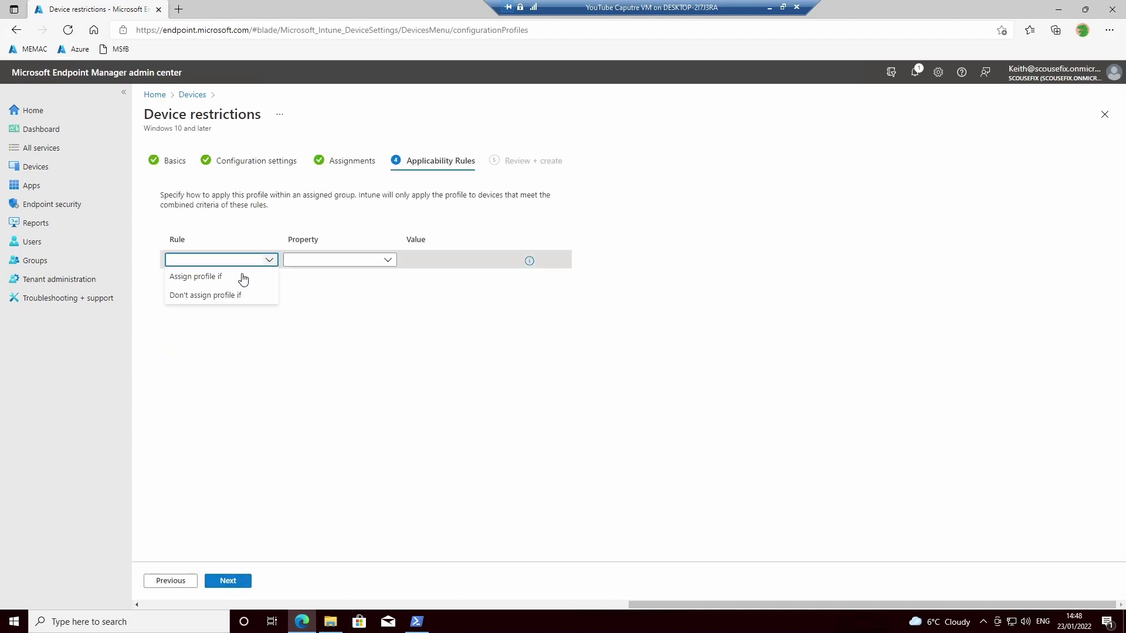
left_click(195, 279)
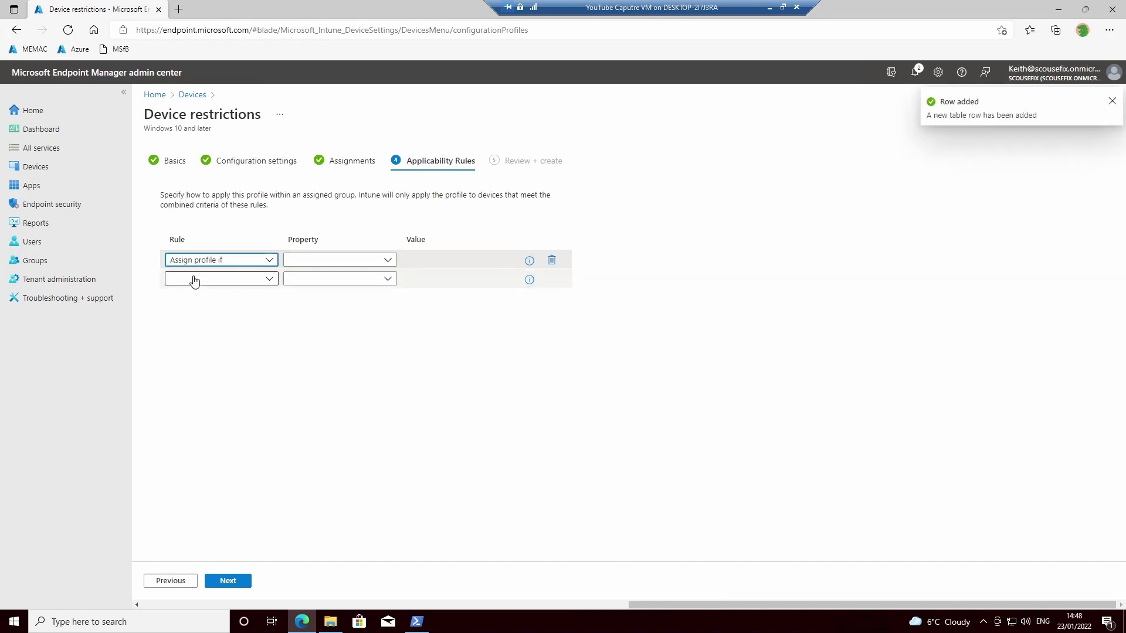
left_click(387, 260)
left_click(330, 275)
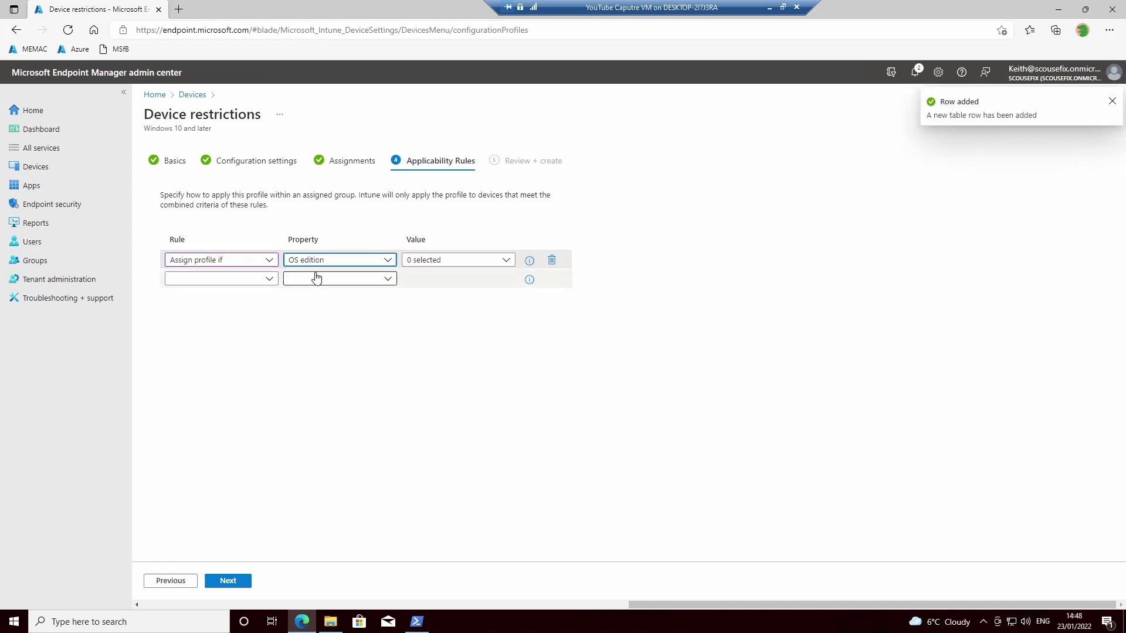
Include every Windows edition, Education through Professional Workstation, in the OS edition rule.
left_click(506, 260)
left_click(412, 277)
left_click(413, 295)
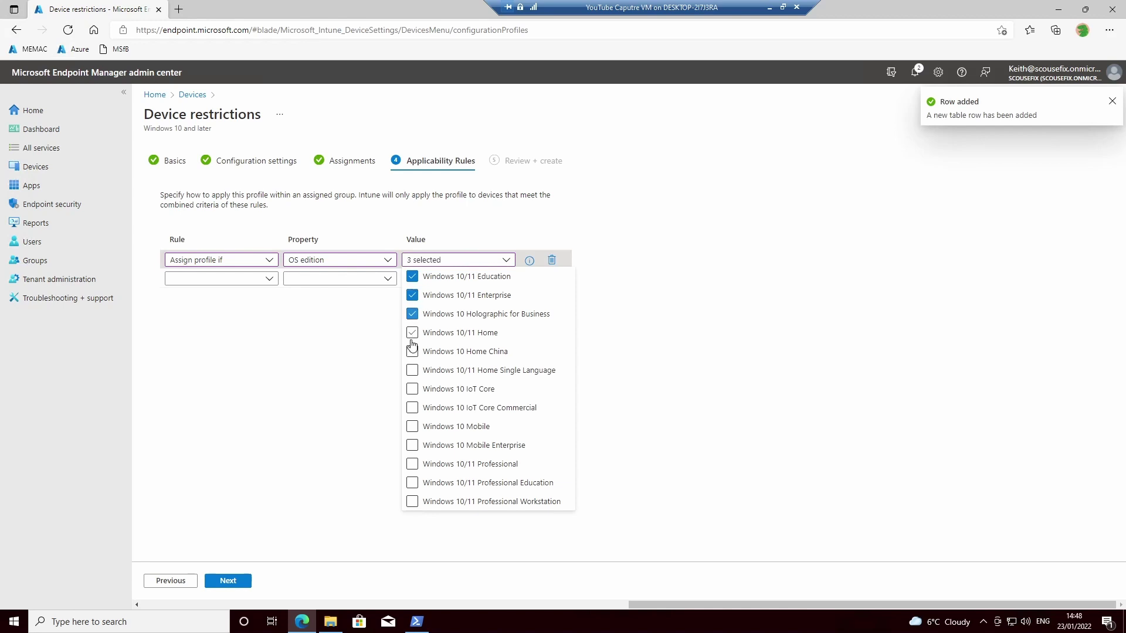
left_click(412, 314)
left_click(412, 332)
left_click(412, 371)
left_click(412, 370)
left_click(412, 389)
left_click(412, 408)
left_click(412, 427)
left_click(413, 445)
left_click(412, 465)
left_click(412, 483)
left_click(412, 502)
Review and create the YouTube Demo Start Menu profile, then go to Groups.
left_click(227, 581)
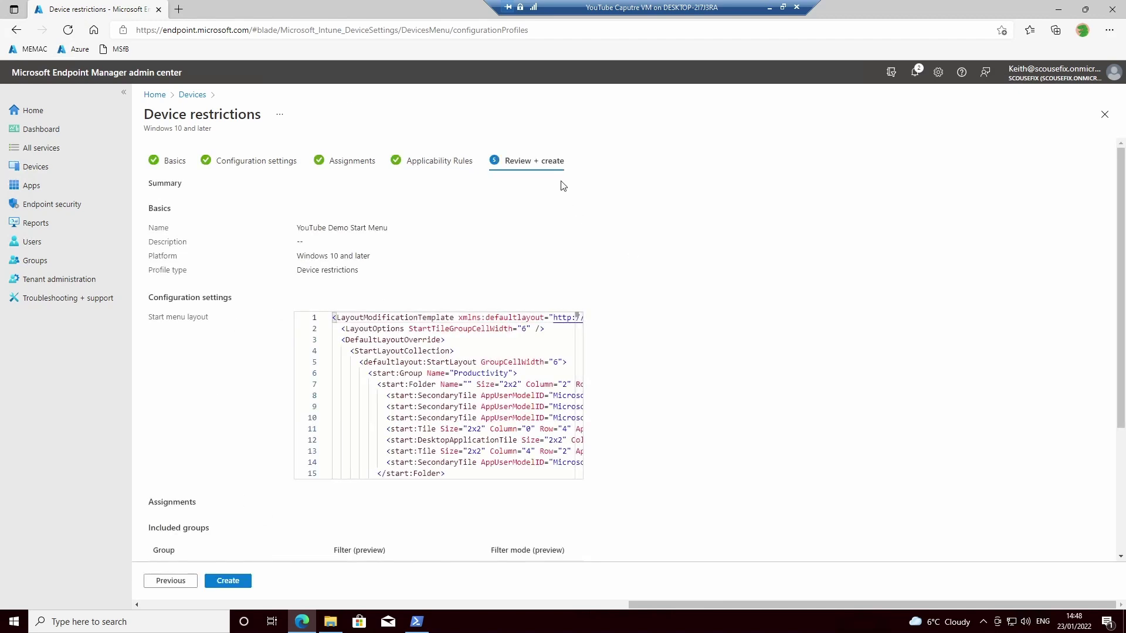
left_click(237, 582)
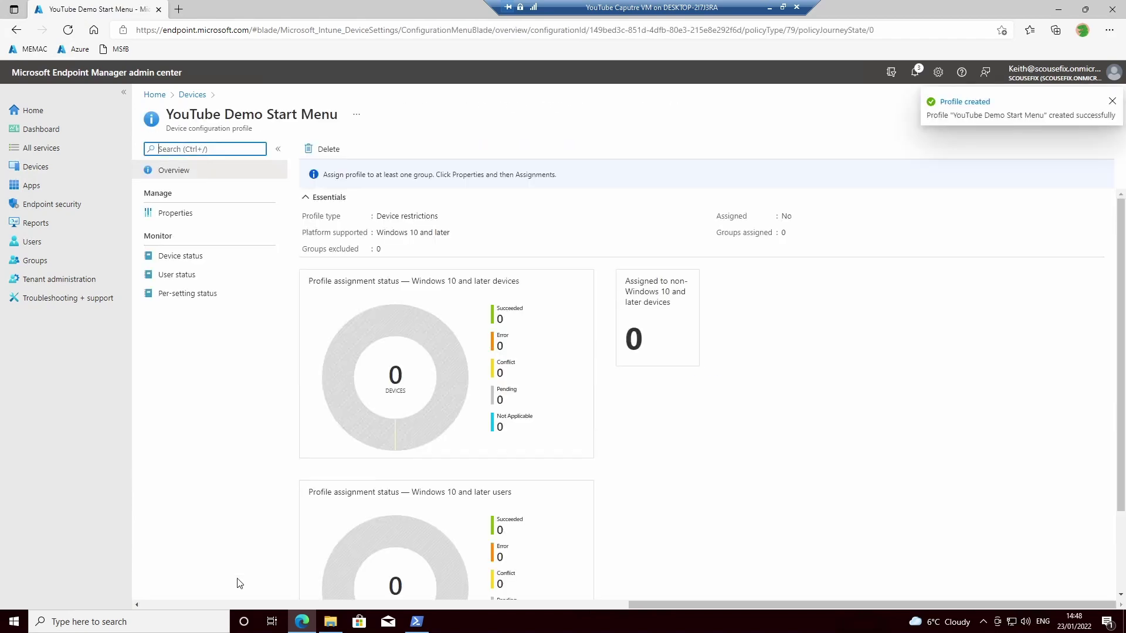
left_click(36, 263)
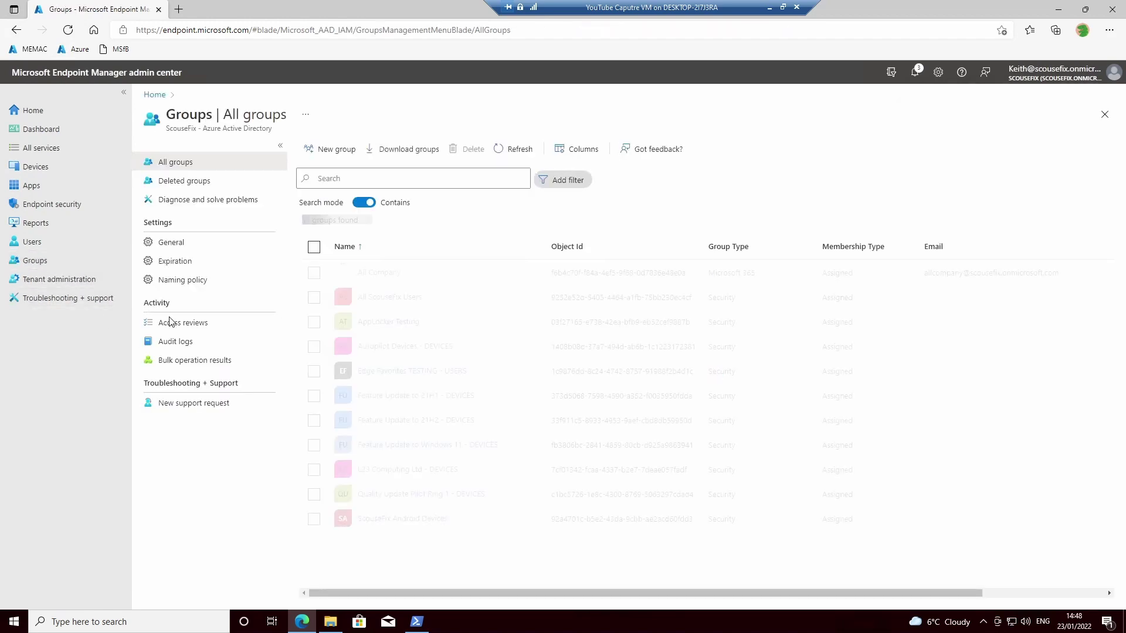
Create the group 'YouTube Start Menu Demo - Required'.
left_click(336, 152)
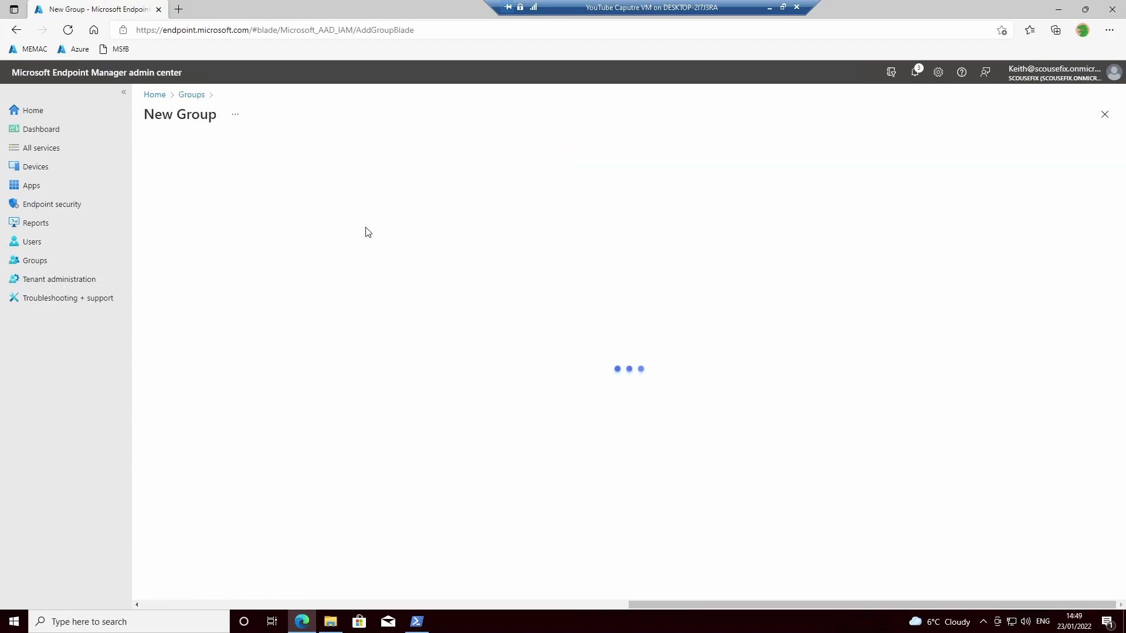
left_click(337, 204)
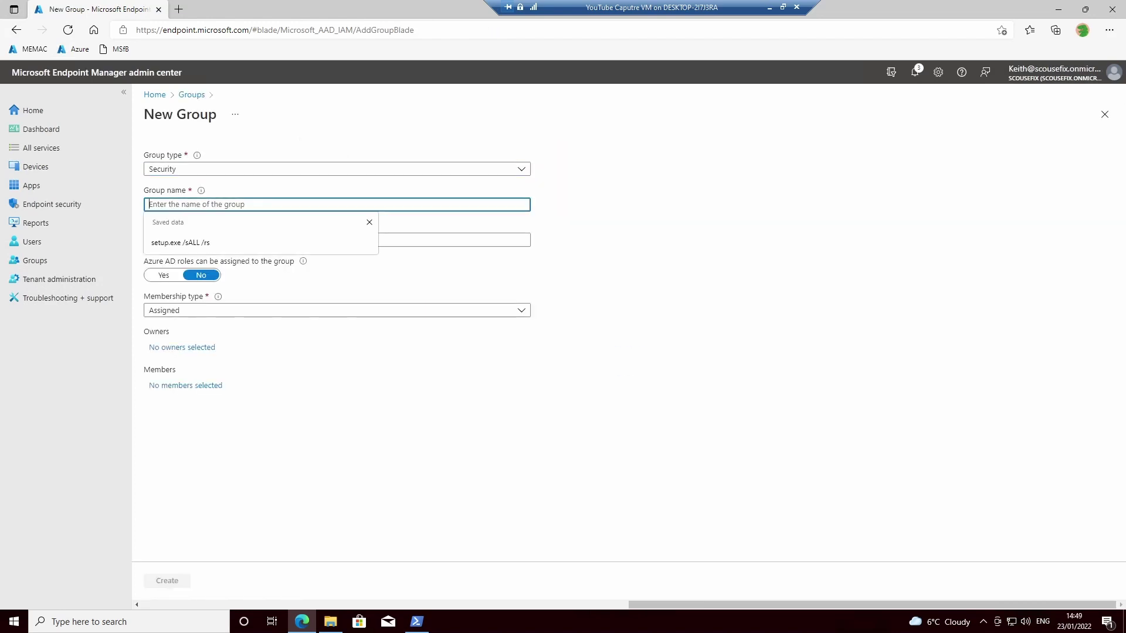
type("YouTube Start")
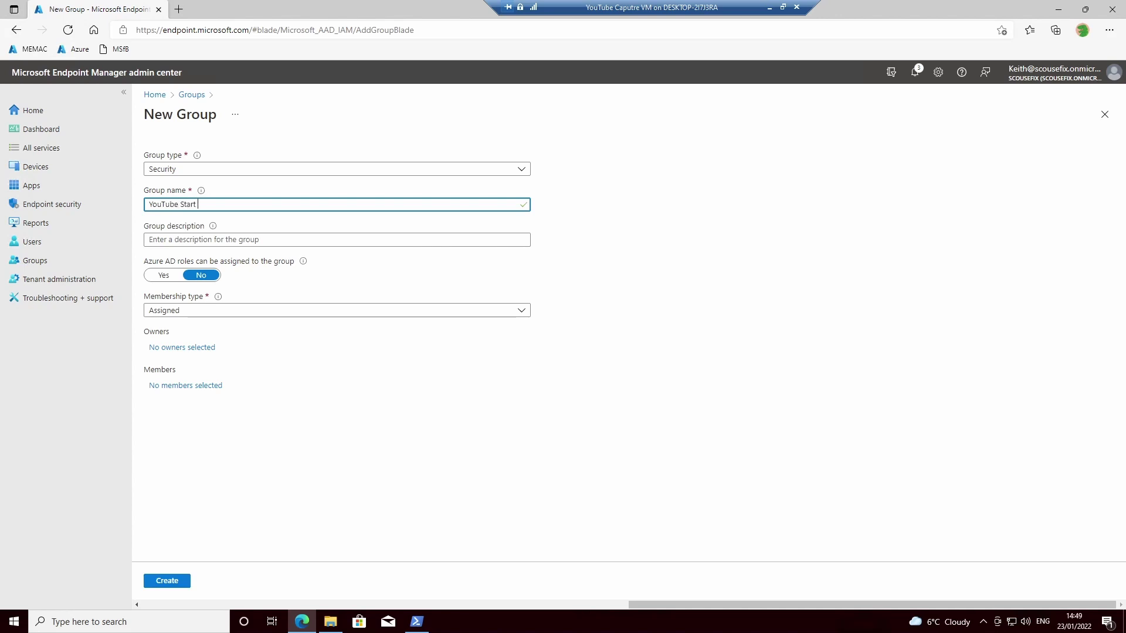
type(" Menu Demo")
left_click_drag(241, 204, 144, 204)
key("ctrl+c")
left_click(258, 204)
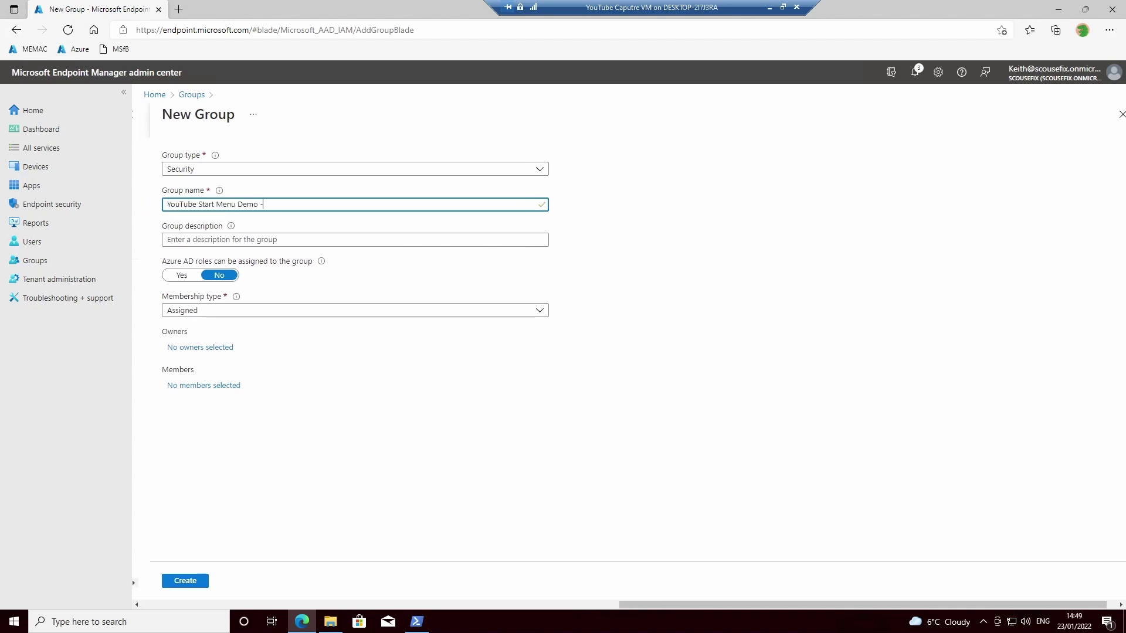
type("- Required")
left_click(185, 582)
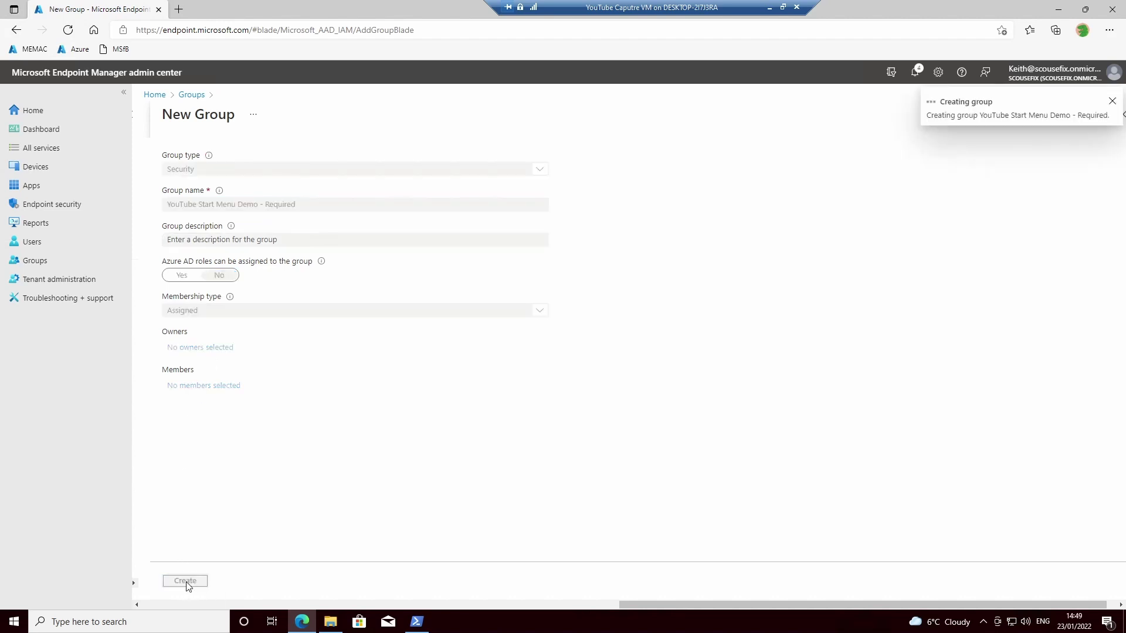
Create the group 'YouTube Start Menu Demo - Uninstall' using the pasted base name.
left_click(341, 154)
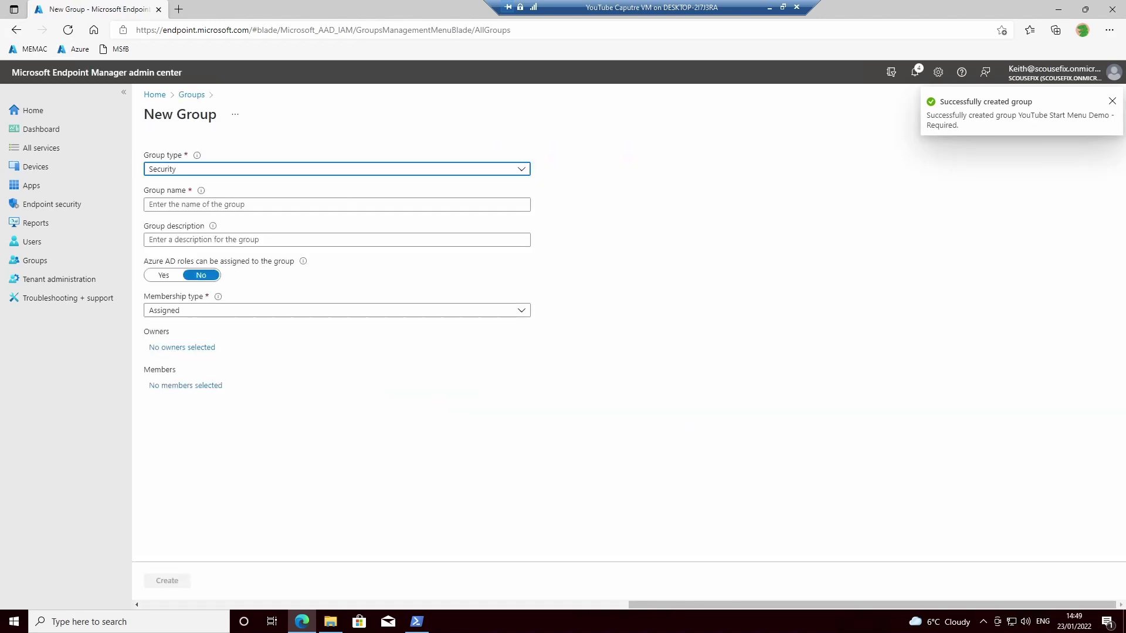
key("ctrl+v")
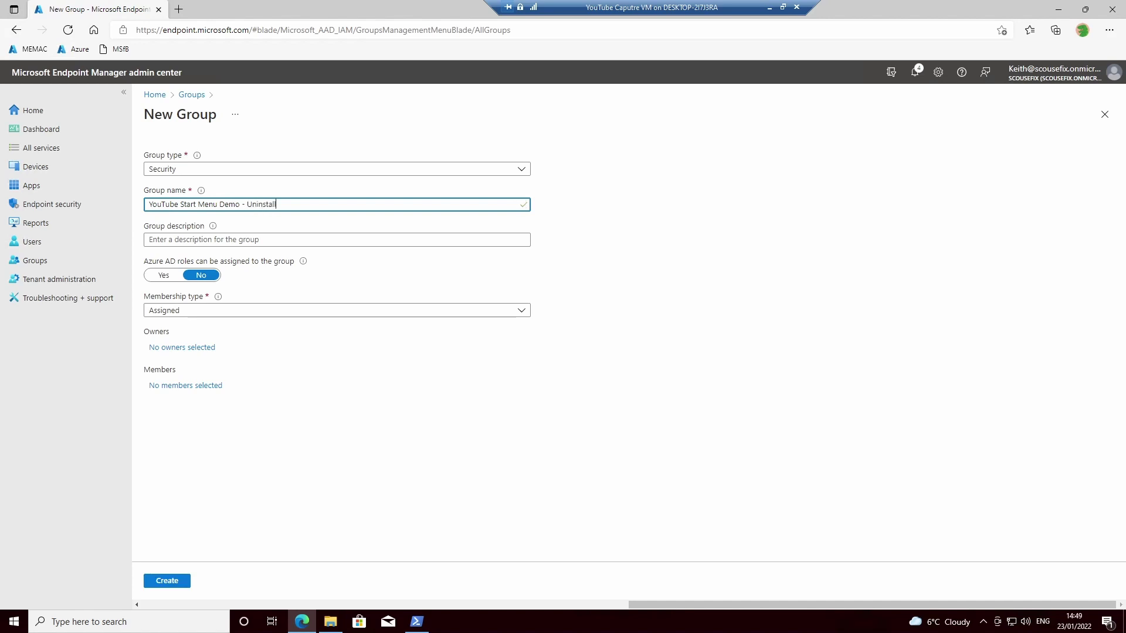
left_click(167, 581)
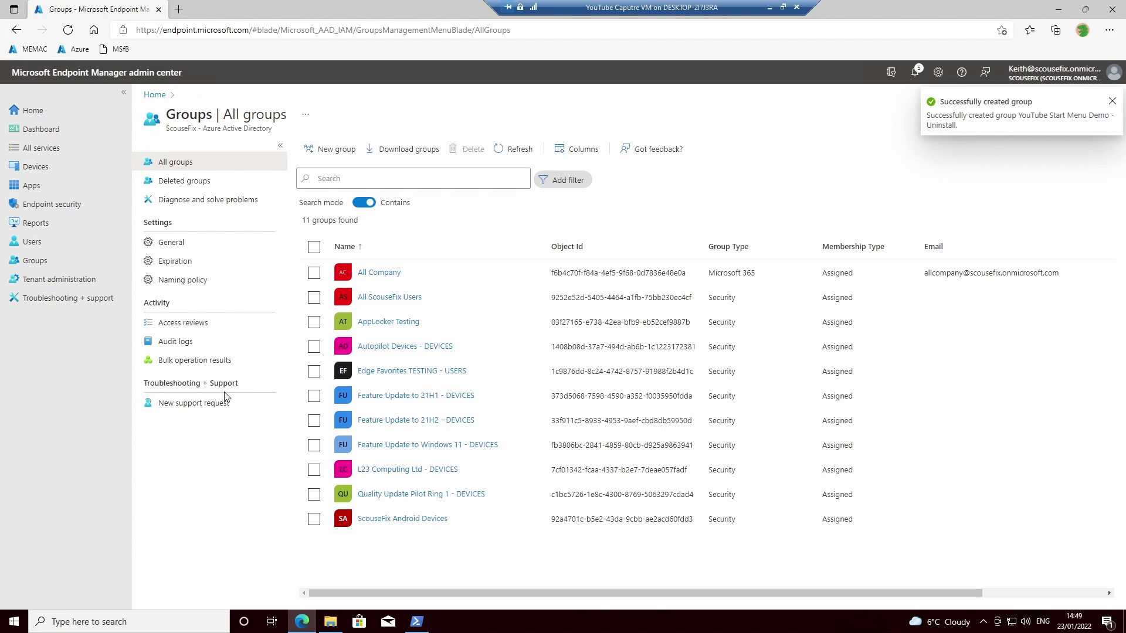
From Devices > Configuration profiles, open the YouTube Demo Start Menu profile's properties and scroll to Assignments.
left_click(43, 172)
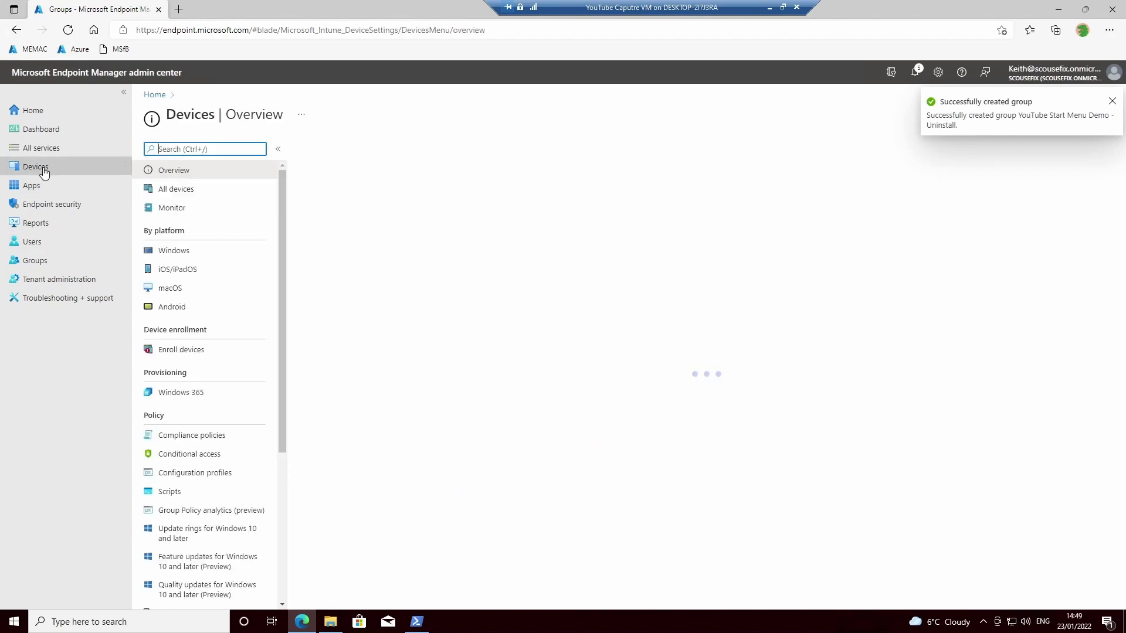
left_click(198, 472)
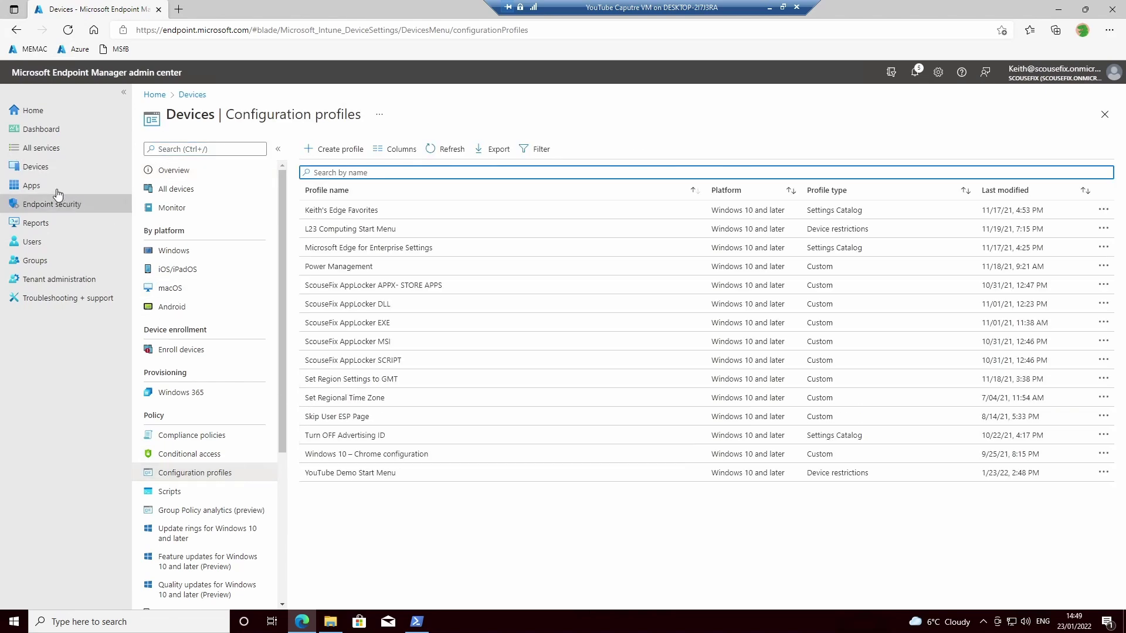
left_click(41, 167)
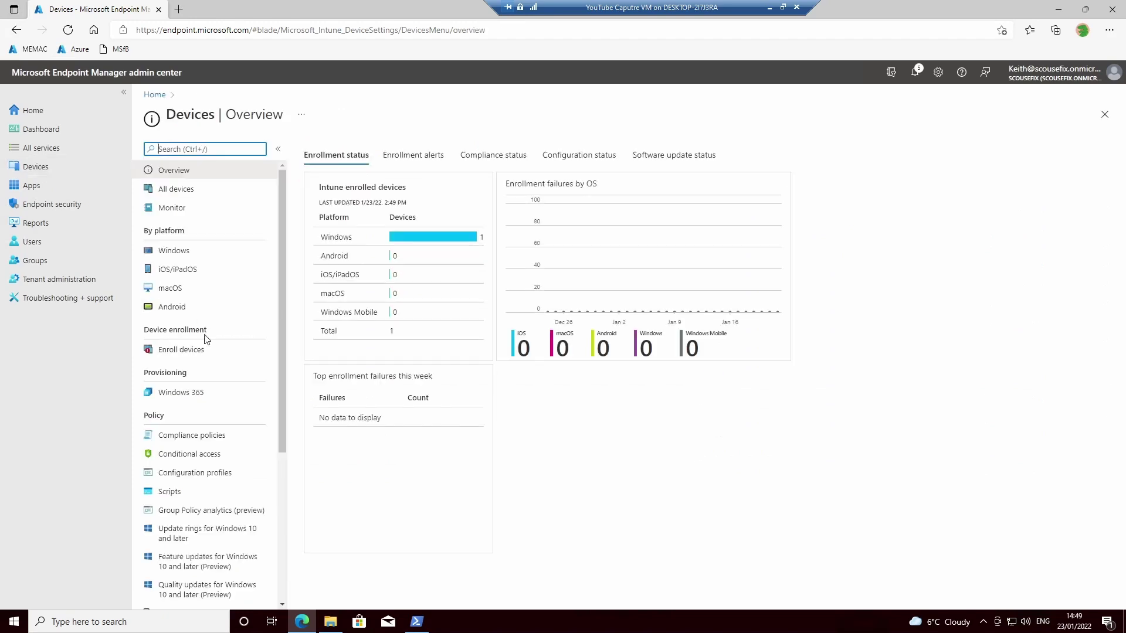
left_click(228, 473)
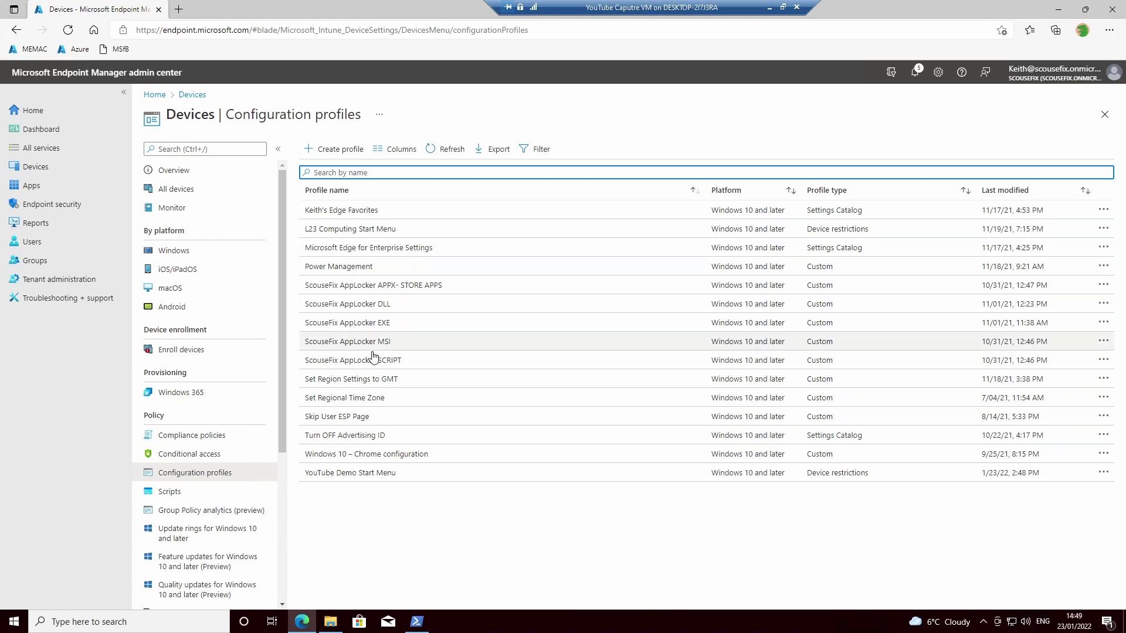
left_click(367, 471)
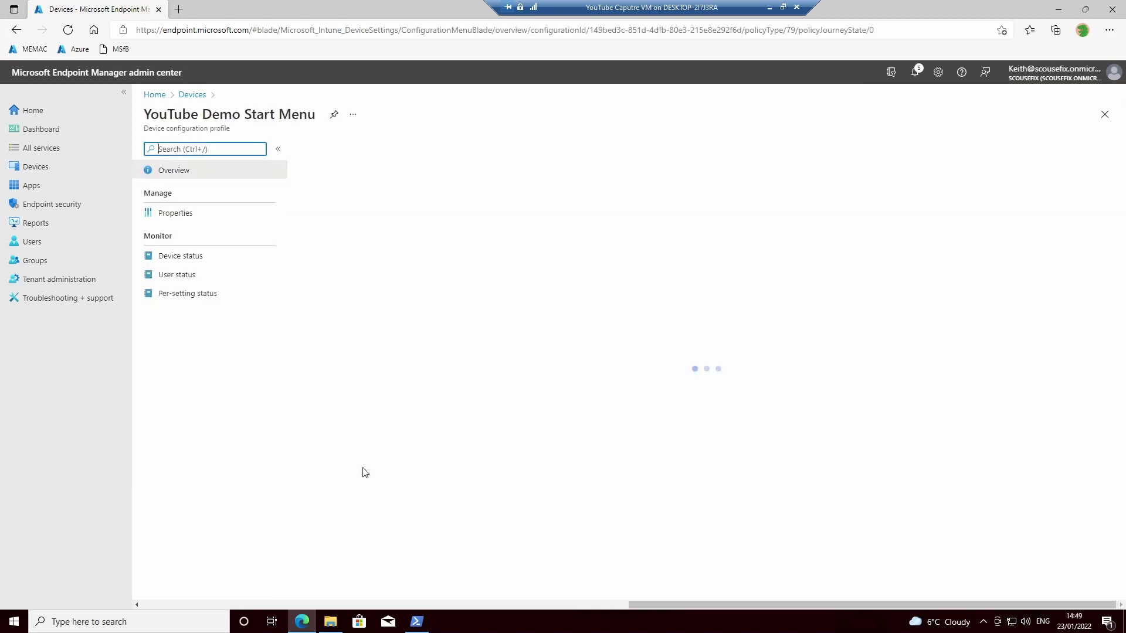
left_click(182, 215)
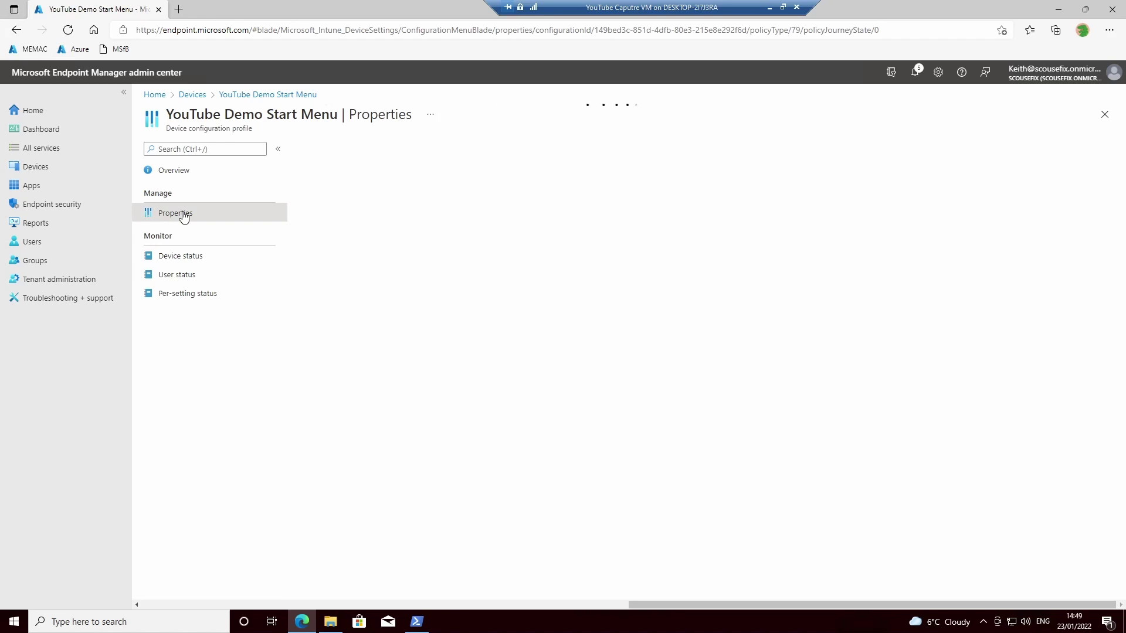
scroll(343, 422, "down", 3)
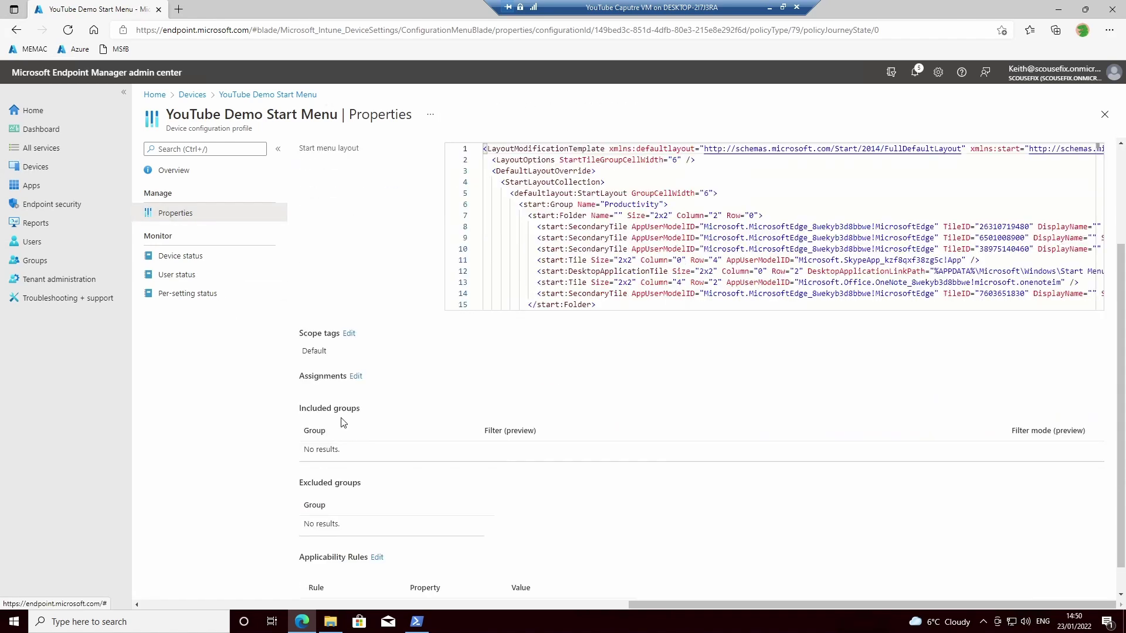
Add the YouTube Start Menu Demo - Required group to the profile's included groups.
left_click(355, 376)
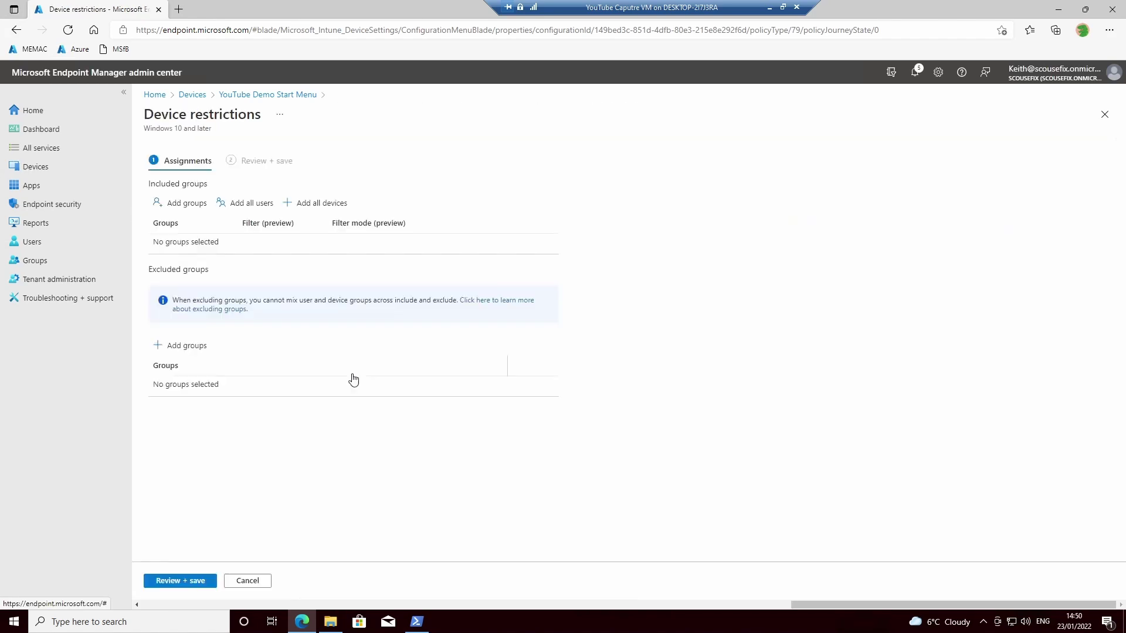
left_click(181, 206)
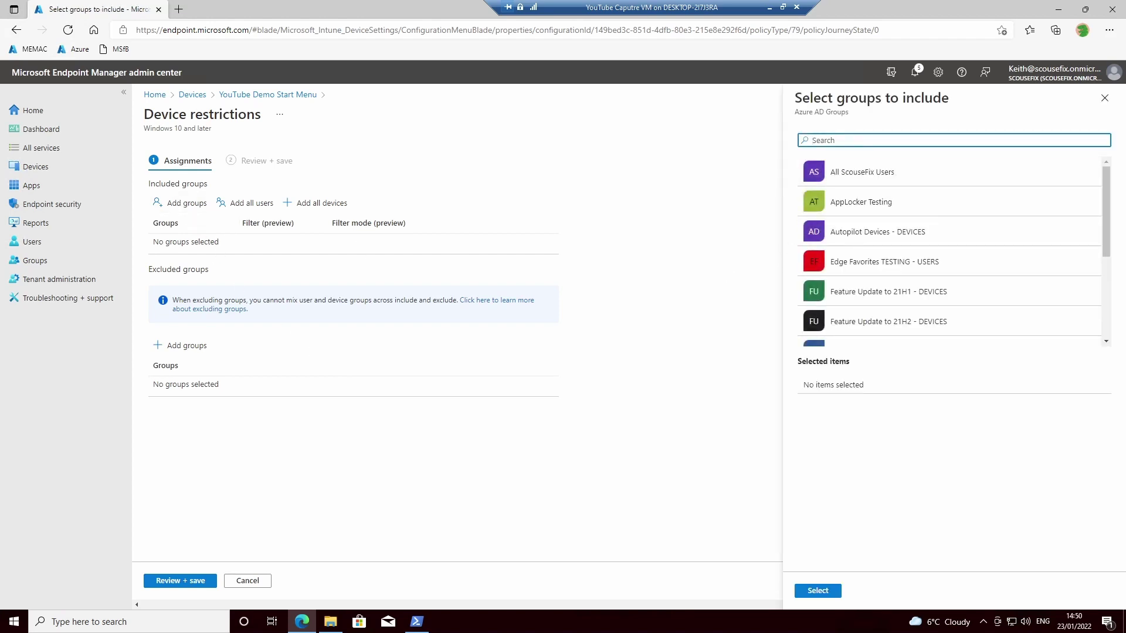
key("ctrl+v")
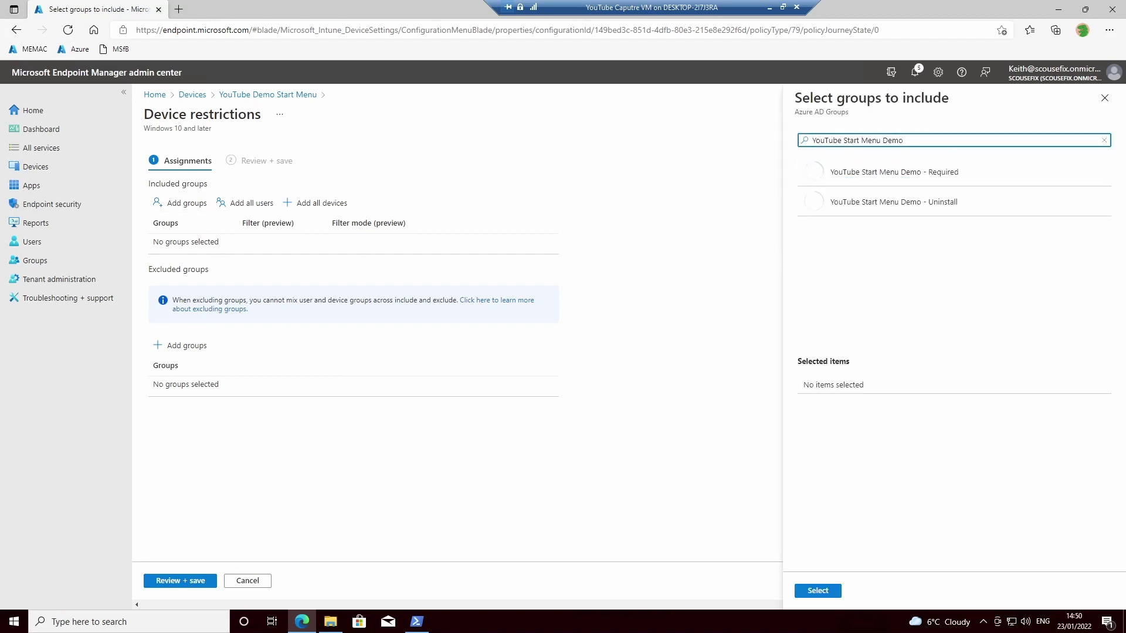
left_click(859, 176)
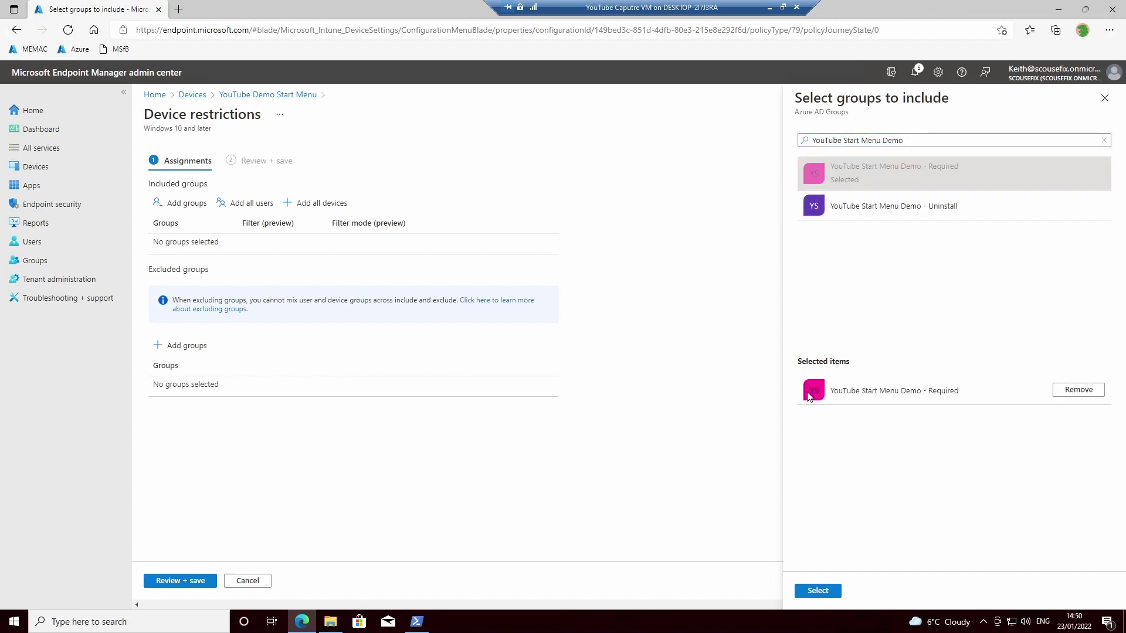
left_click(819, 591)
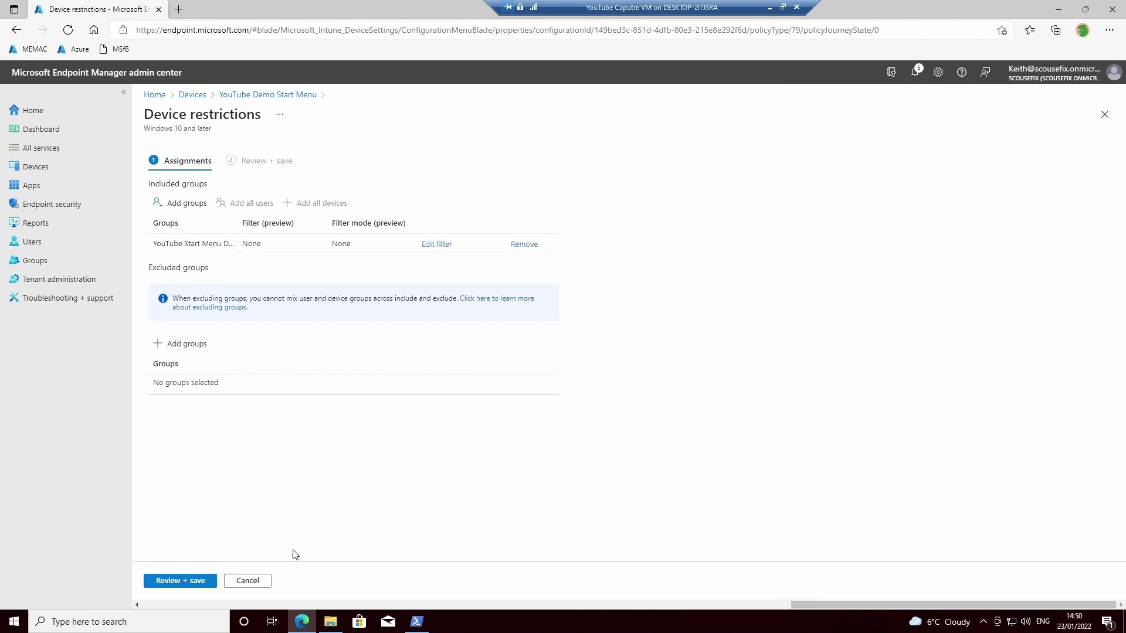
Review and save the assignment, then return to the Devices overview.
left_click(197, 581)
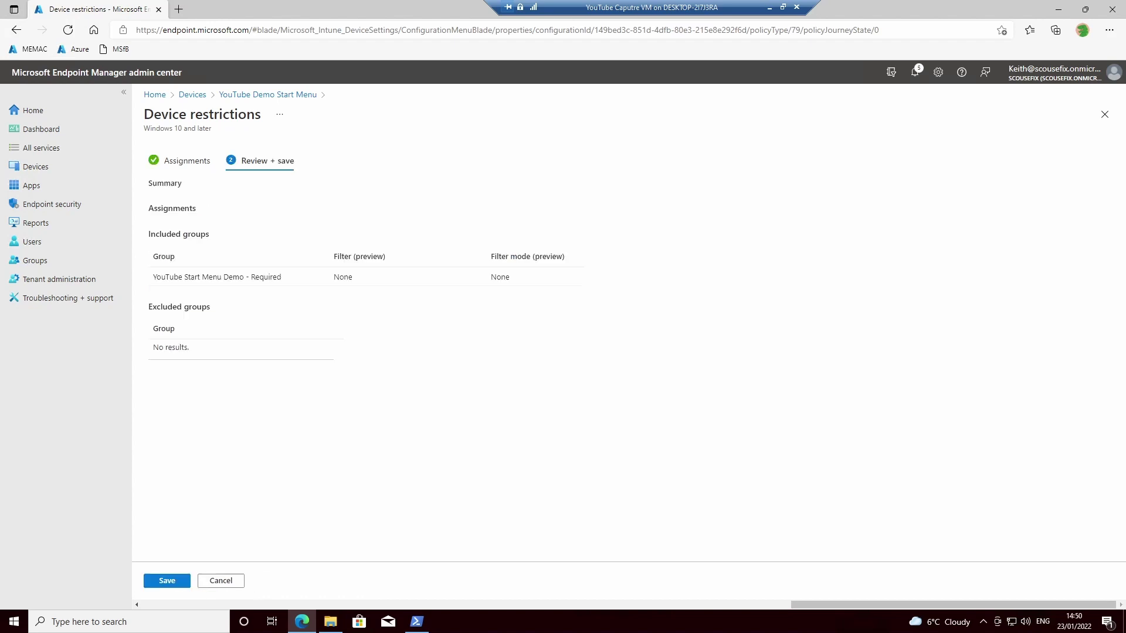
left_click(167, 582)
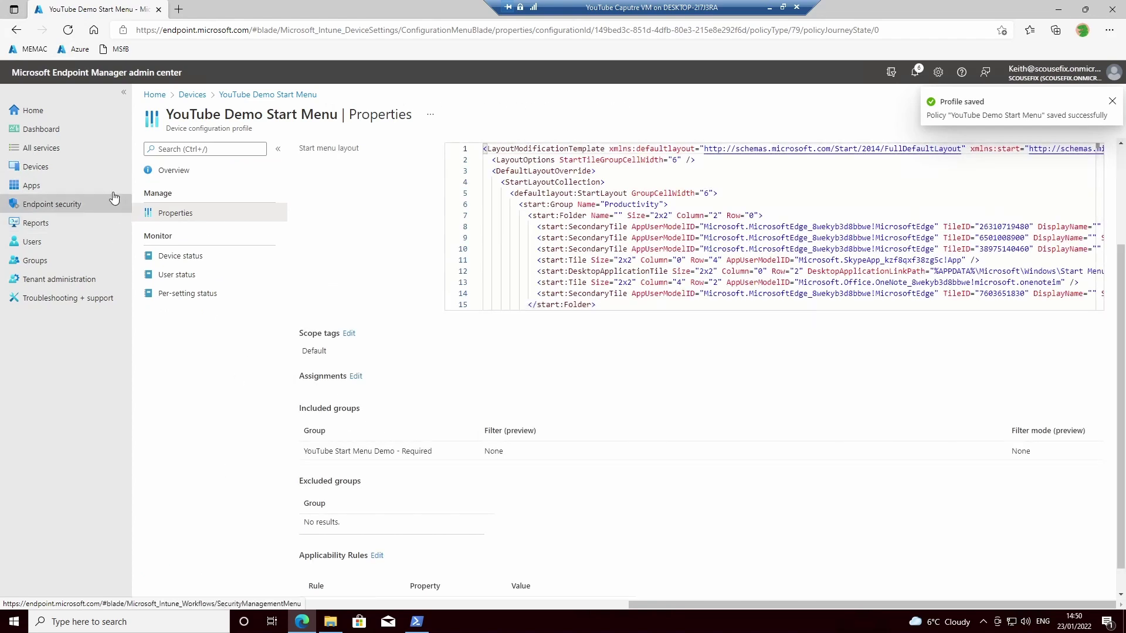
left_click(190, 95)
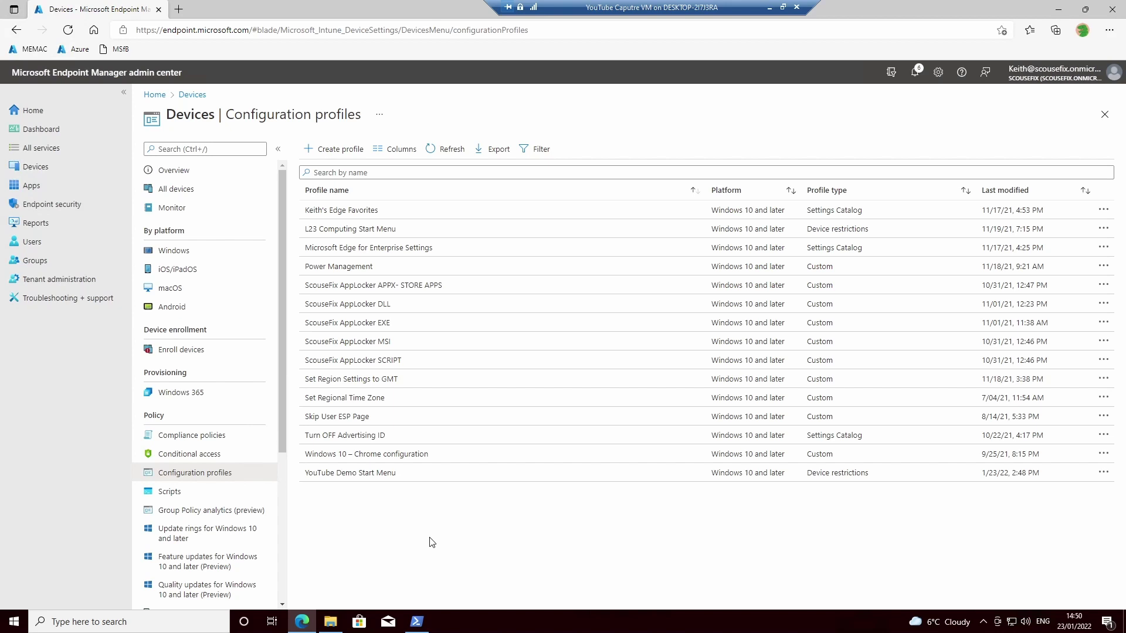
left_click(173, 172)
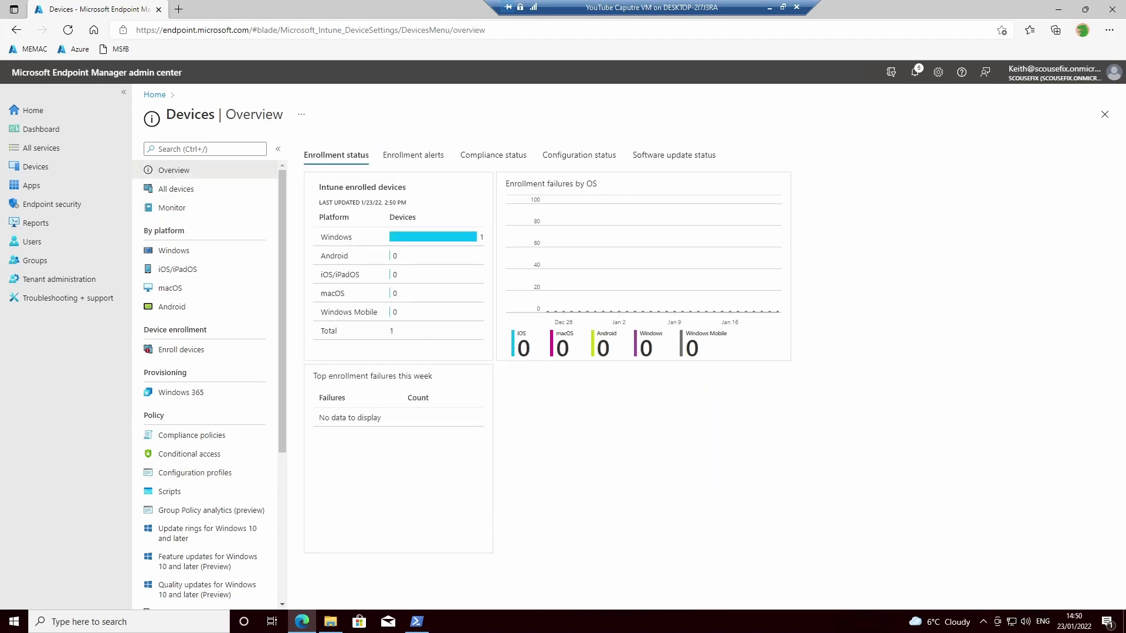